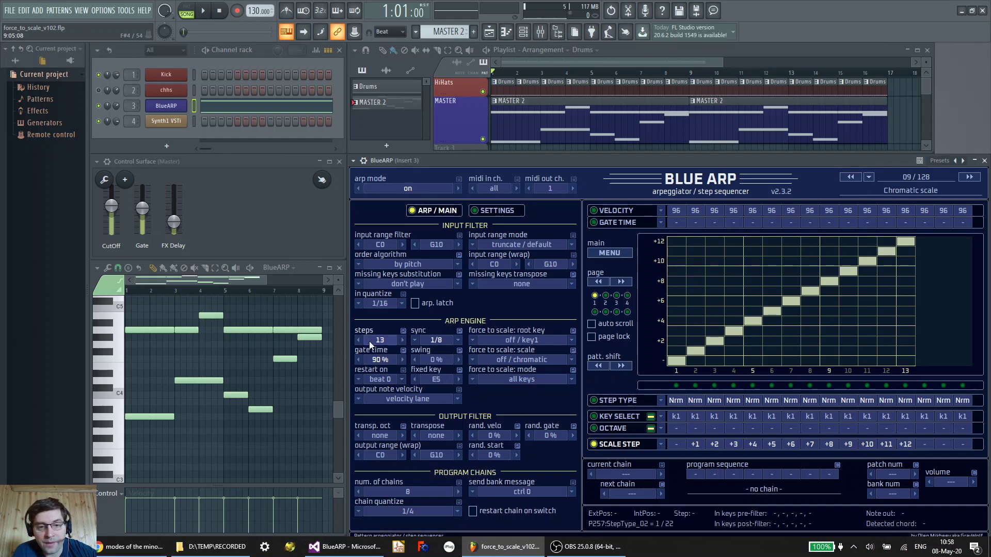
Step through the step-type, velocity, gate-time, key-select and octave lanes, ending on the scale-step staircase.
click(623, 401)
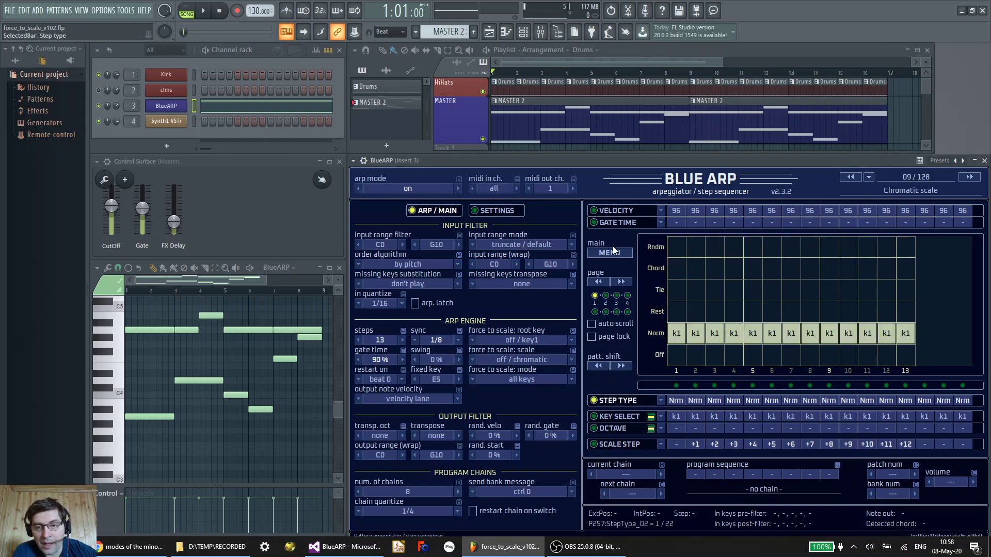
click(615, 212)
click(622, 223)
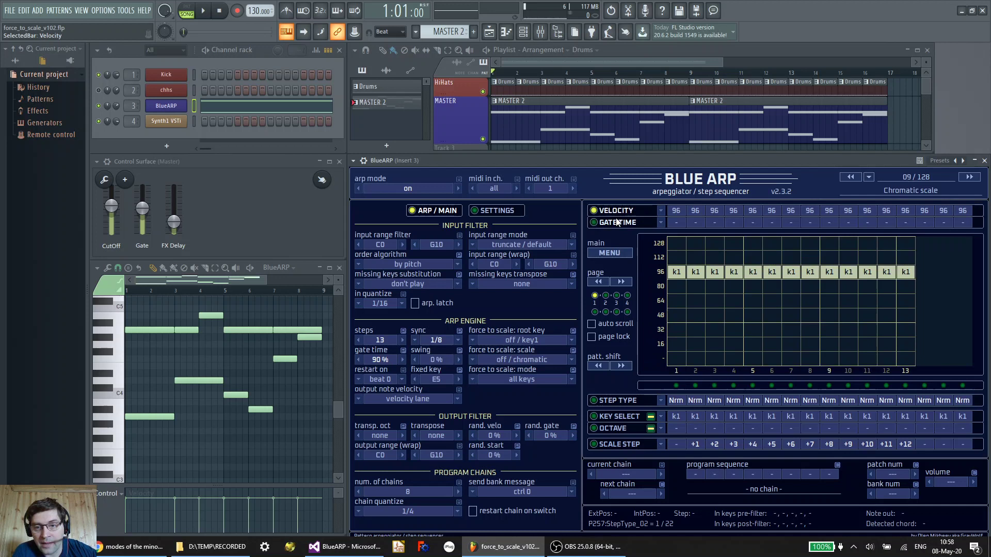
click(612, 403)
click(619, 417)
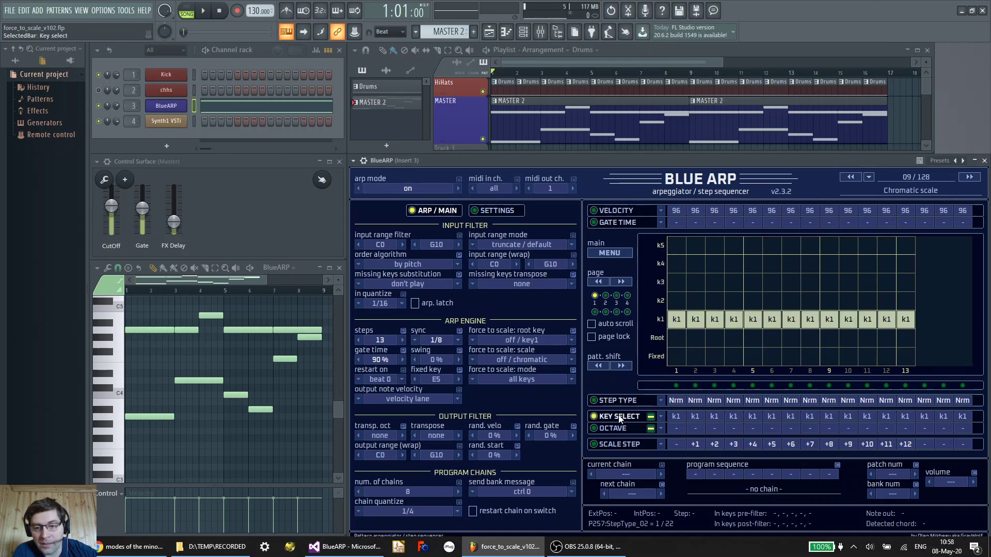
click(613, 429)
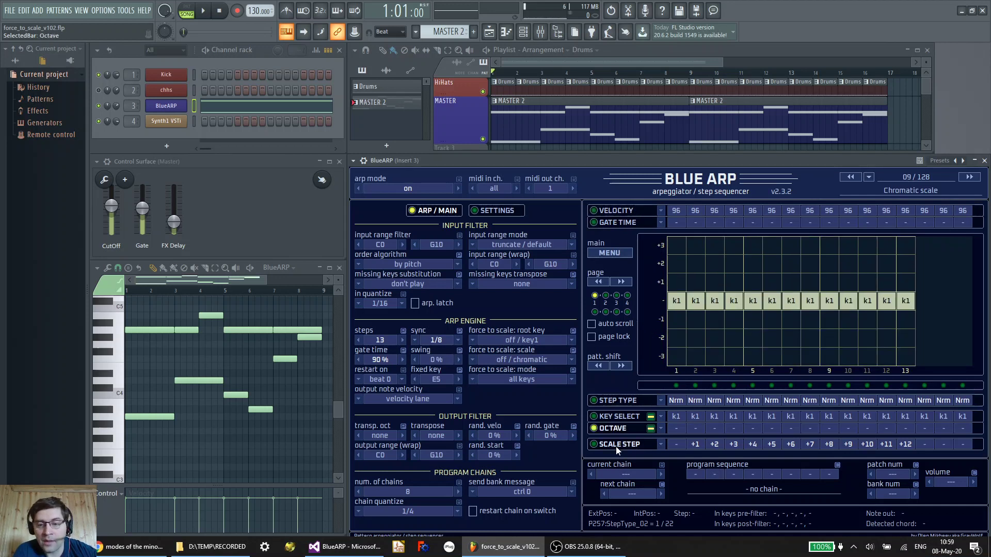
click(620, 444)
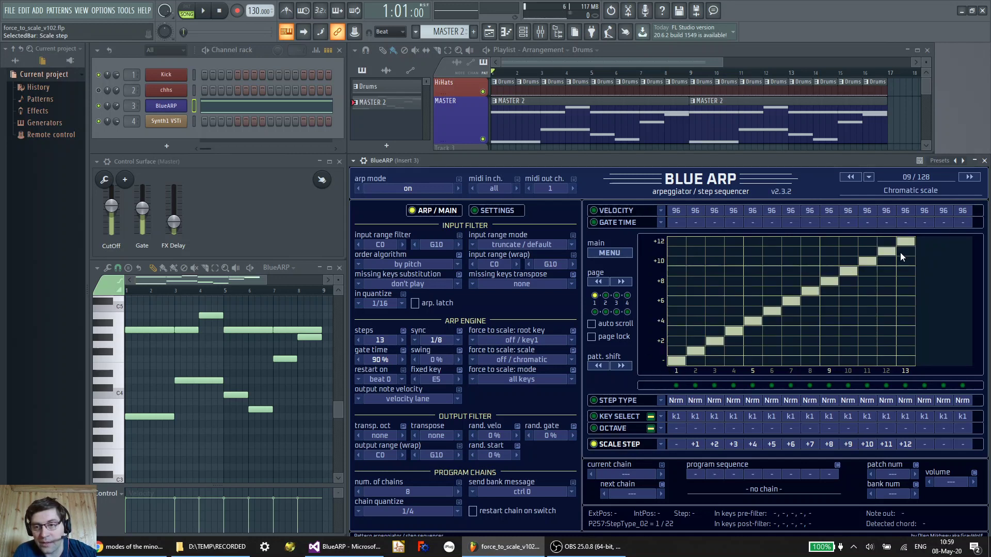
click(113, 399)
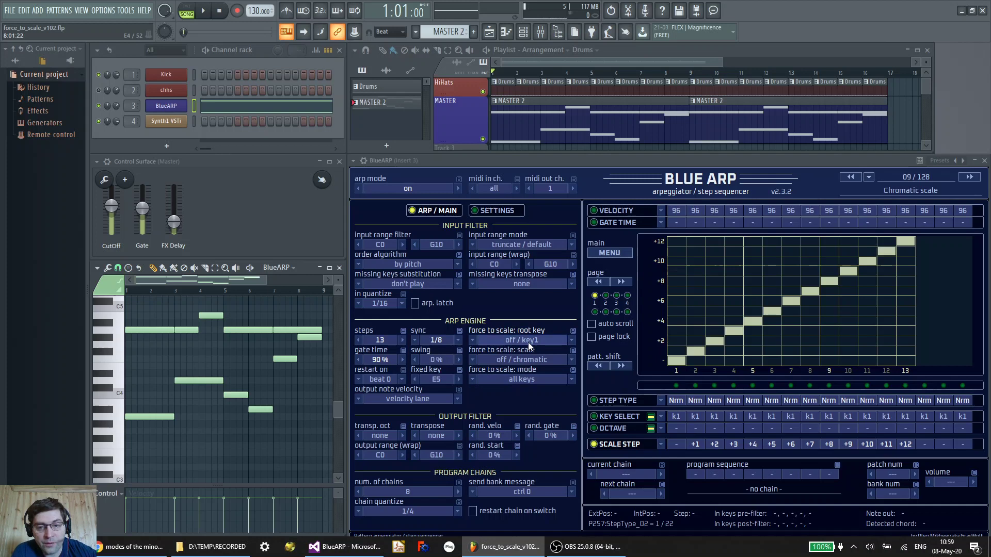
Try the force-to-scale root key as detect from chord, then as fixed C#.
click(574, 342)
click(522, 358)
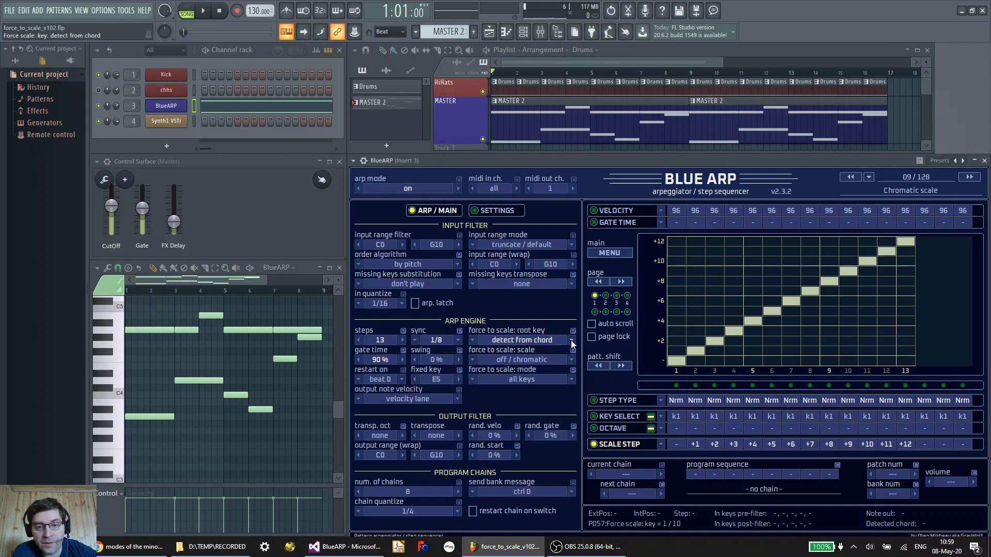
click(521, 340)
click(506, 390)
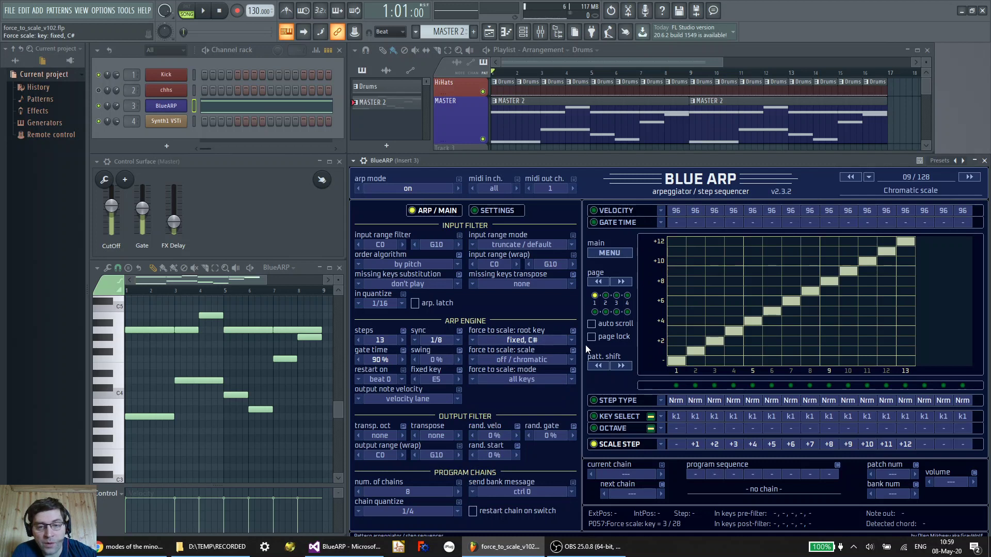
Reset the root key to its default and load the C Major scale preset.
right_click(536, 340)
click(531, 352)
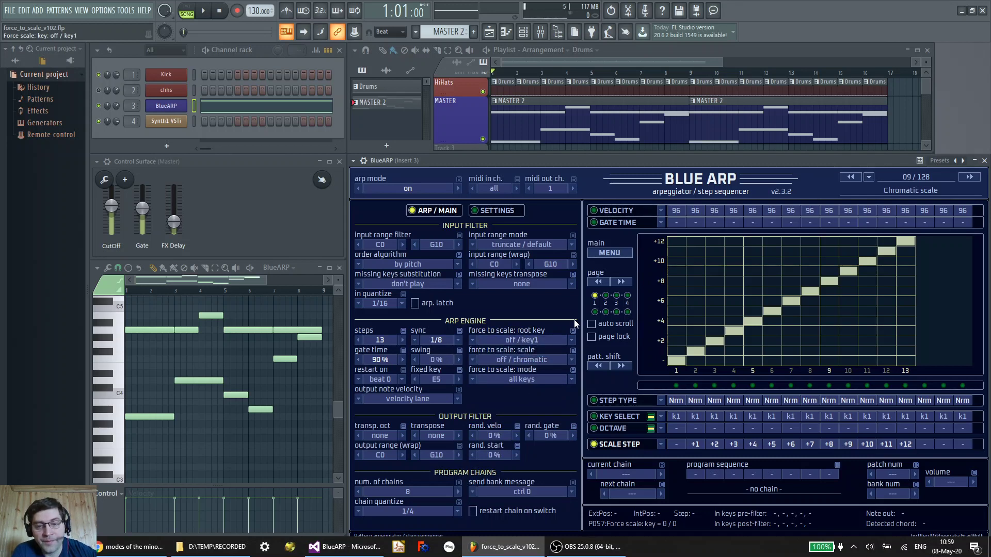
click(970, 177)
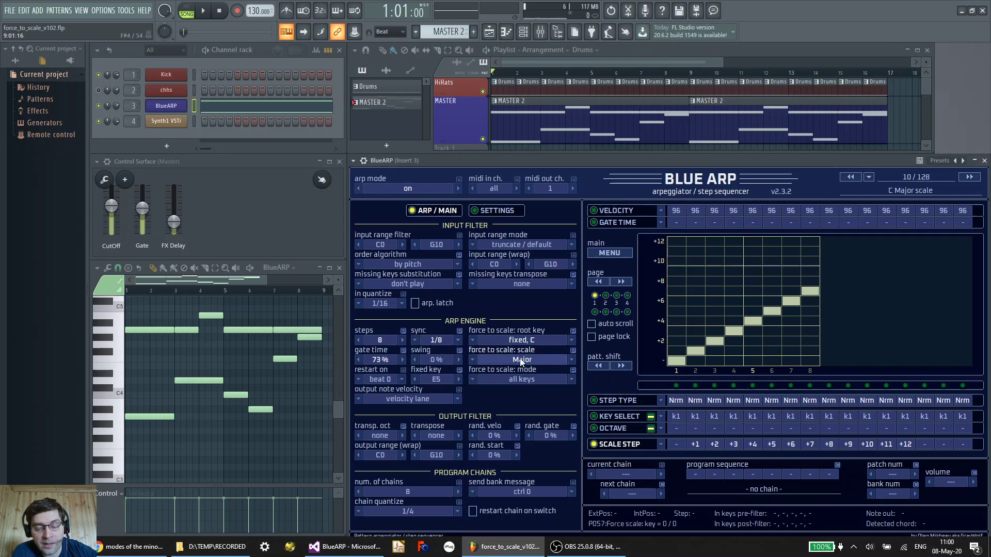
Play C4 to hear the C Major scale preset's rising 8-step staircase.
click(122, 395)
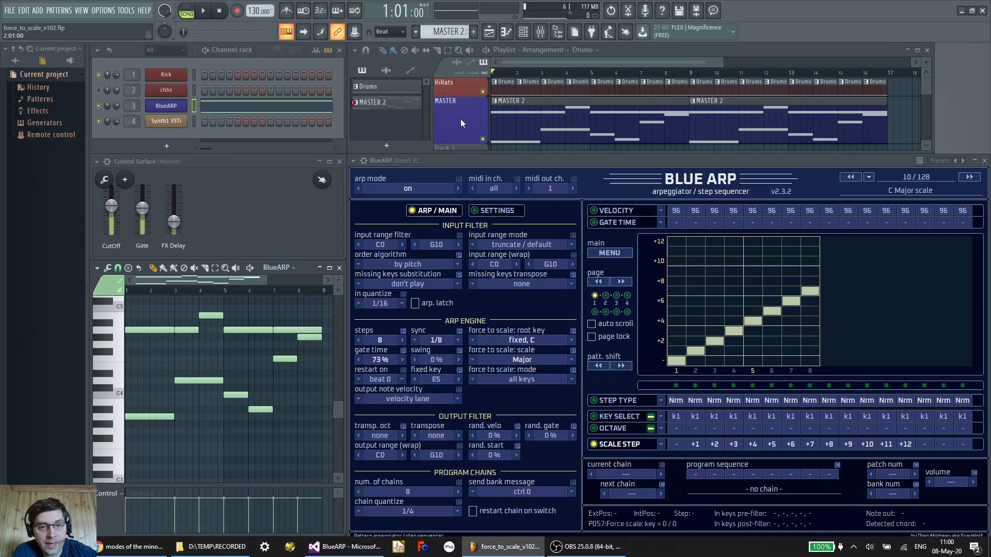
Play a run up from C4 with the arp in thru, then switch it on and play C4 and D4.
click(459, 188)
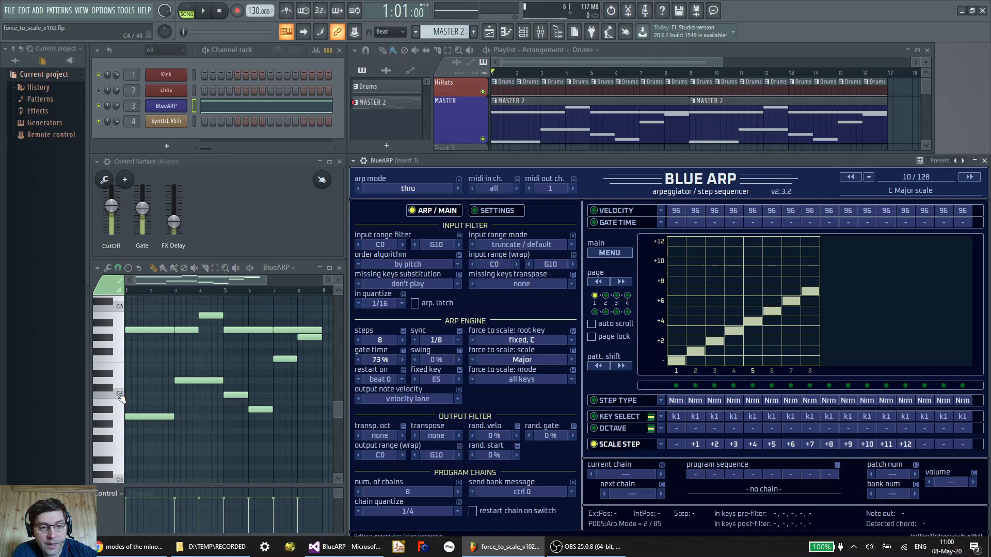
drag(119, 399, 121, 310)
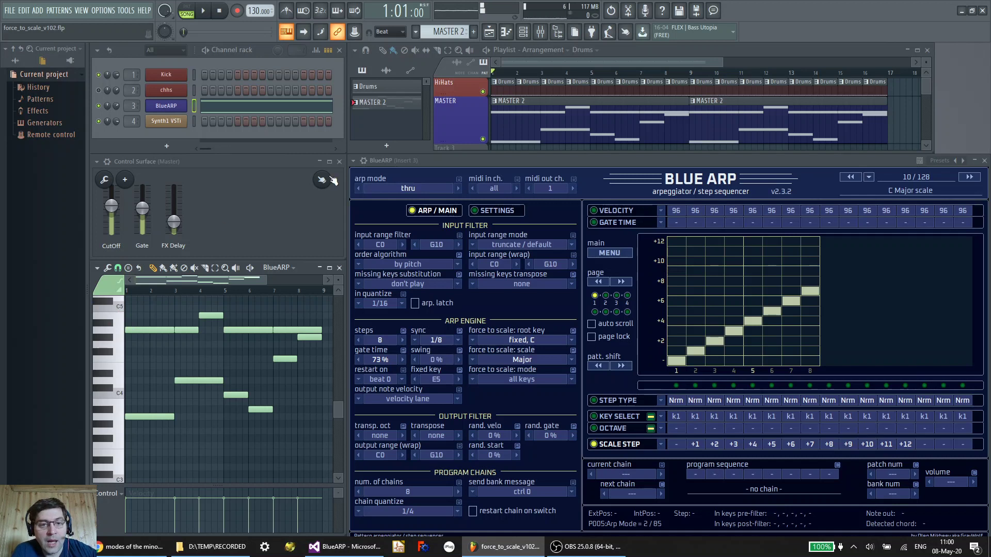
scroll(415, 186, down, 1)
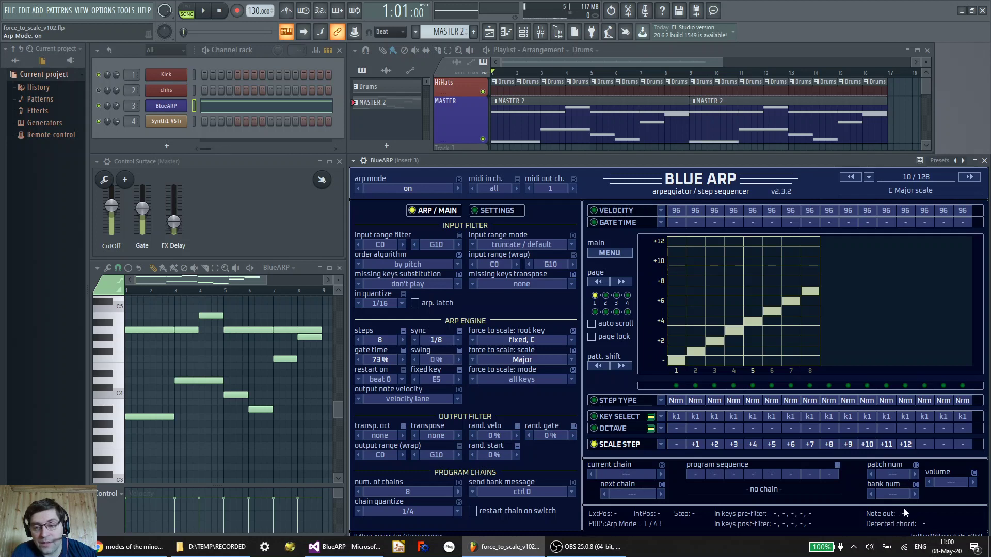
click(119, 396)
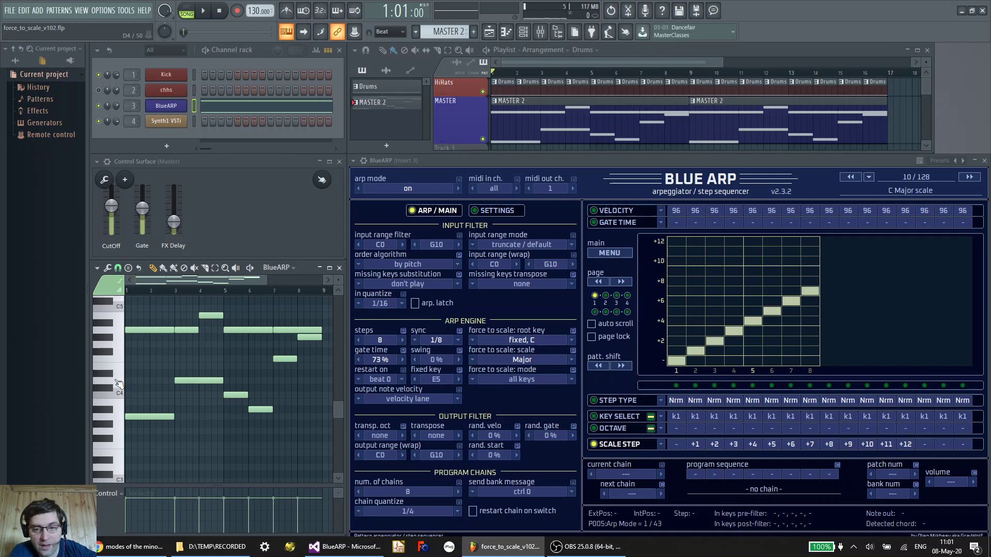
click(118, 383)
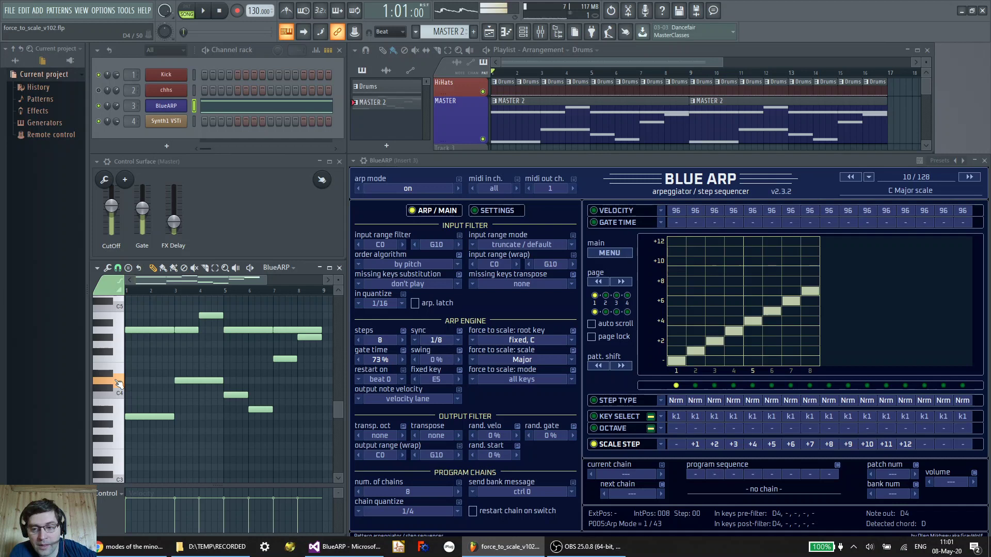
In Chrome, close the YouTube results tab and view the Mode (music) Wikipedia article, then return to FL Studio.
click(116, 550)
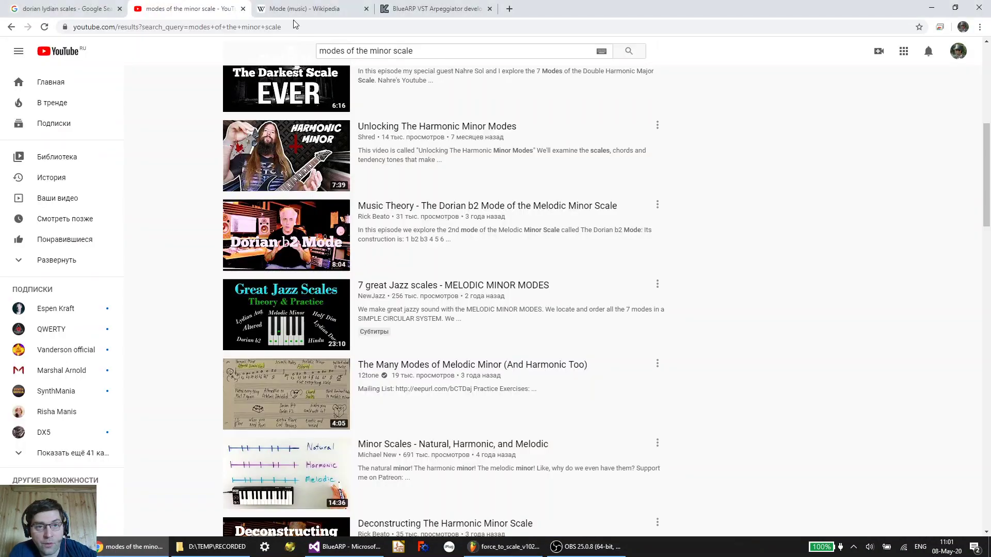
click(242, 9)
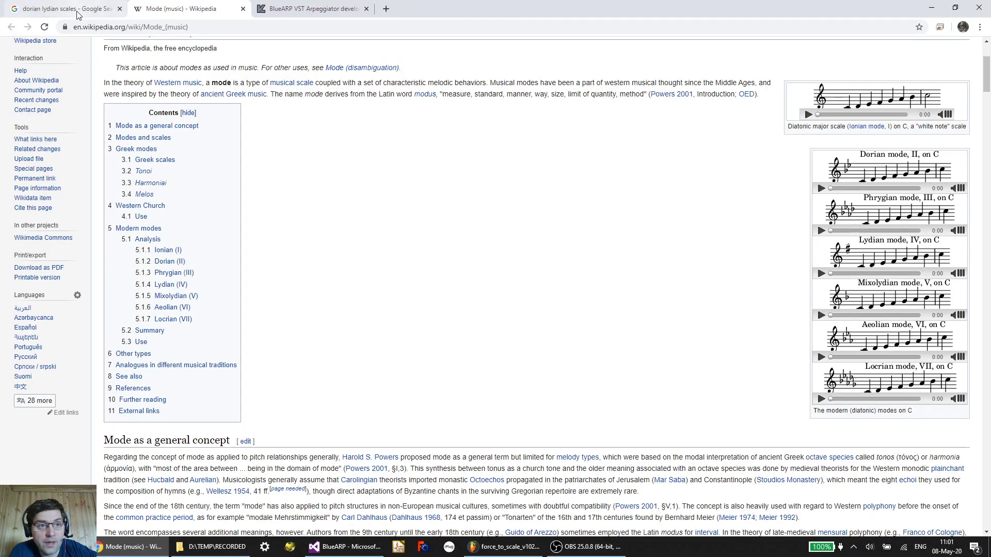
click(76, 11)
click(152, 9)
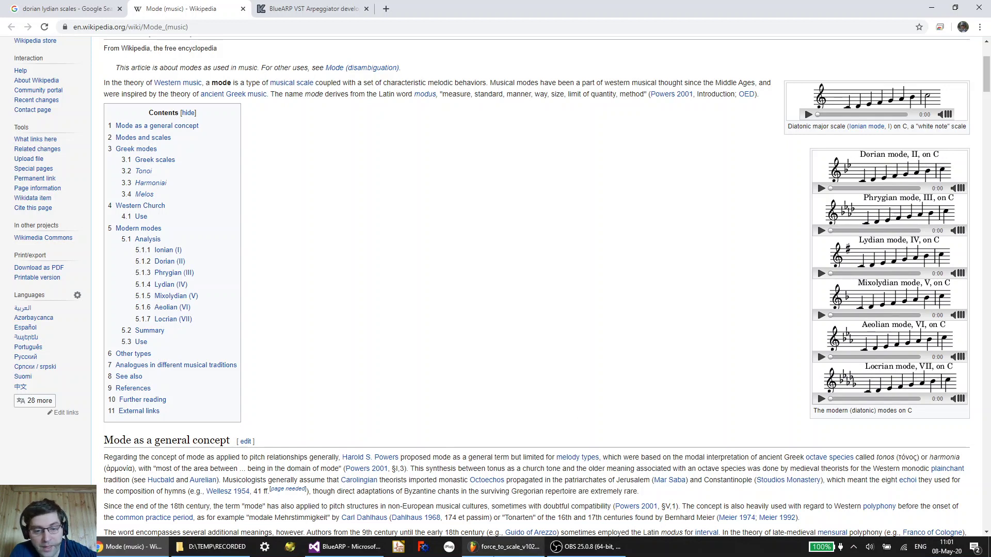
click(512, 548)
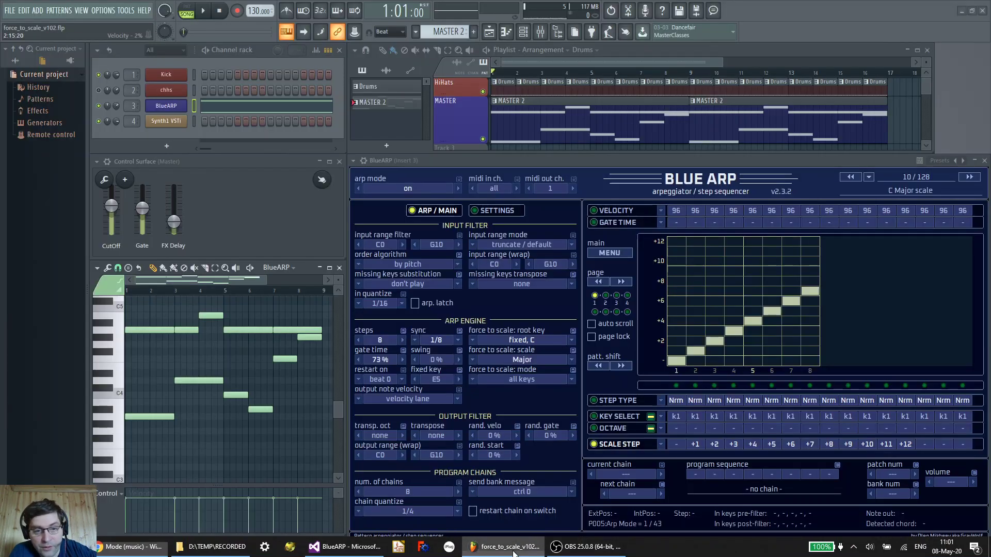
click(120, 385)
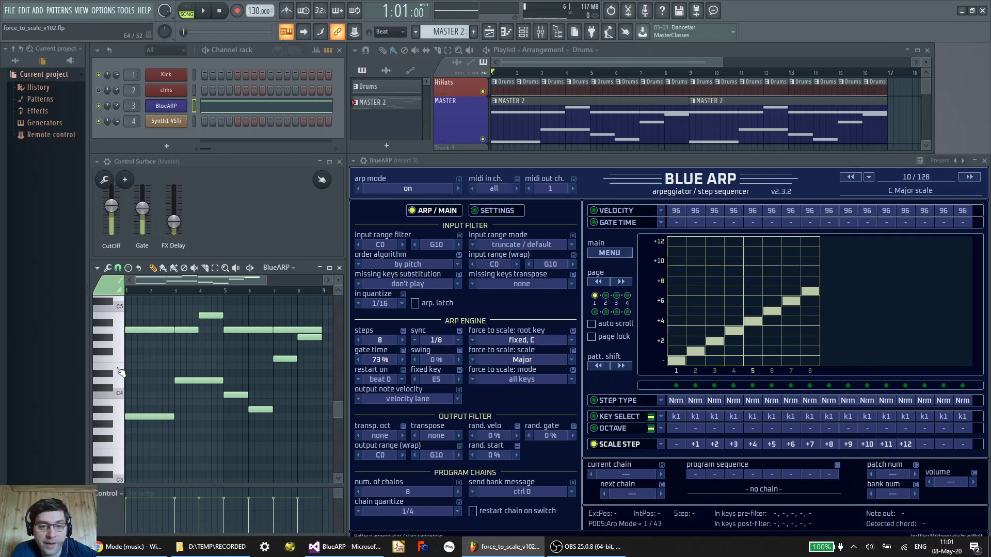
click(119, 372)
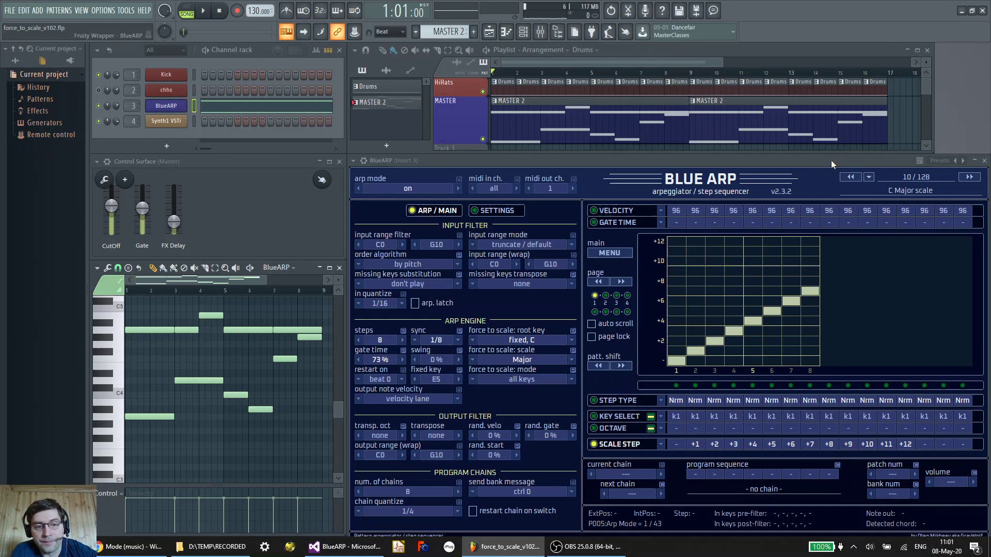
Set the force-to-scale scale to minor and play C4 to hear it.
click(472, 360)
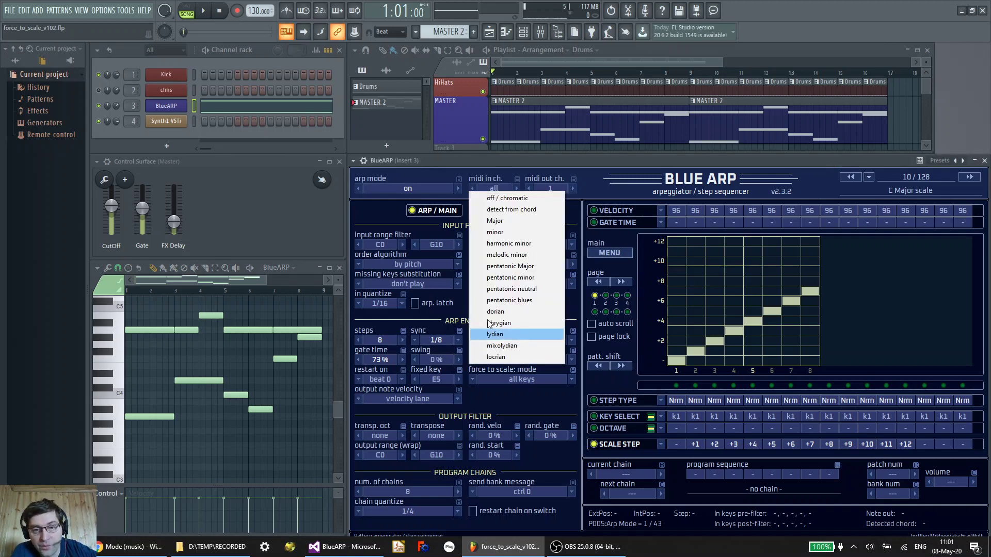
click(513, 232)
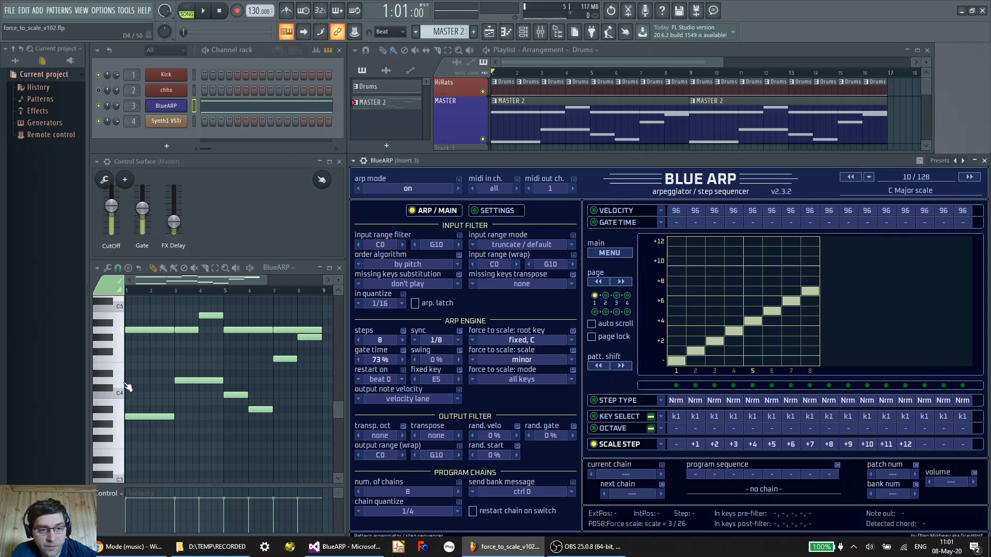
click(122, 395)
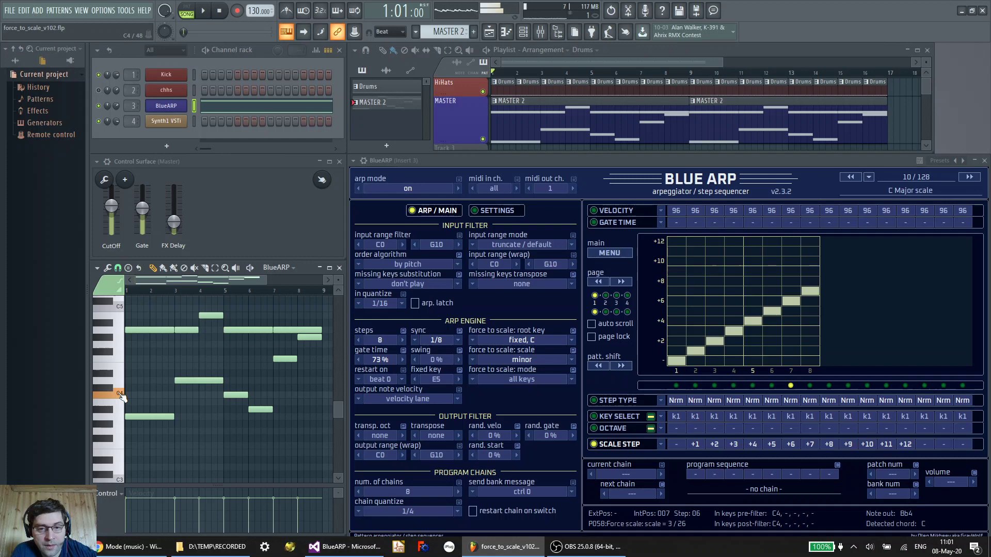
click(472, 361)
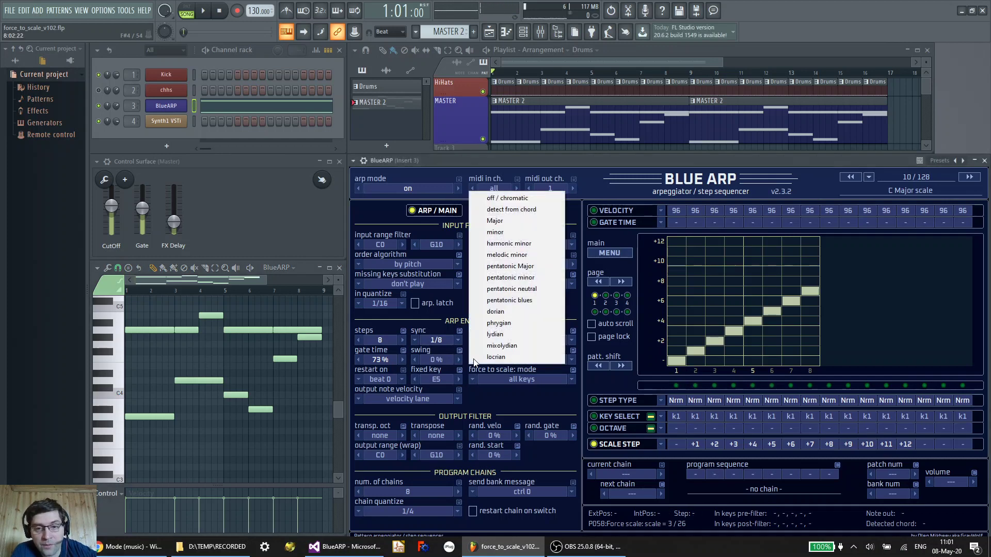
Audition pentatonic minor on C4, then set the force-to-scale scale to off / chromatic.
click(507, 279)
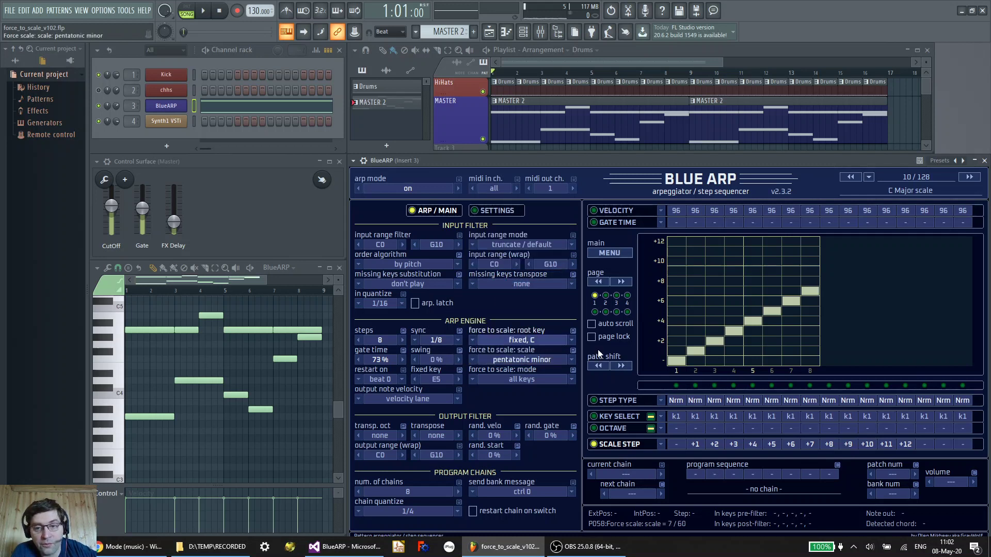
click(119, 395)
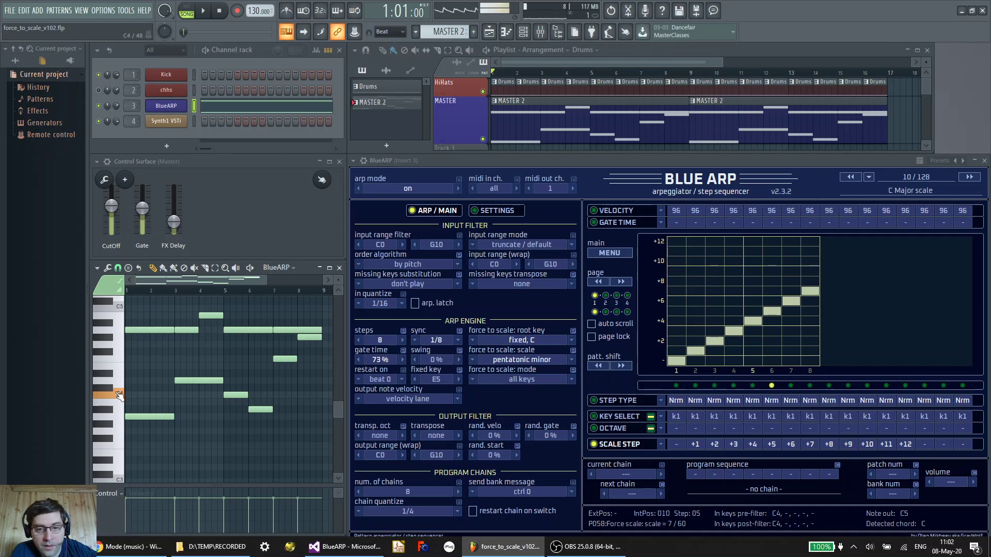
click(472, 361)
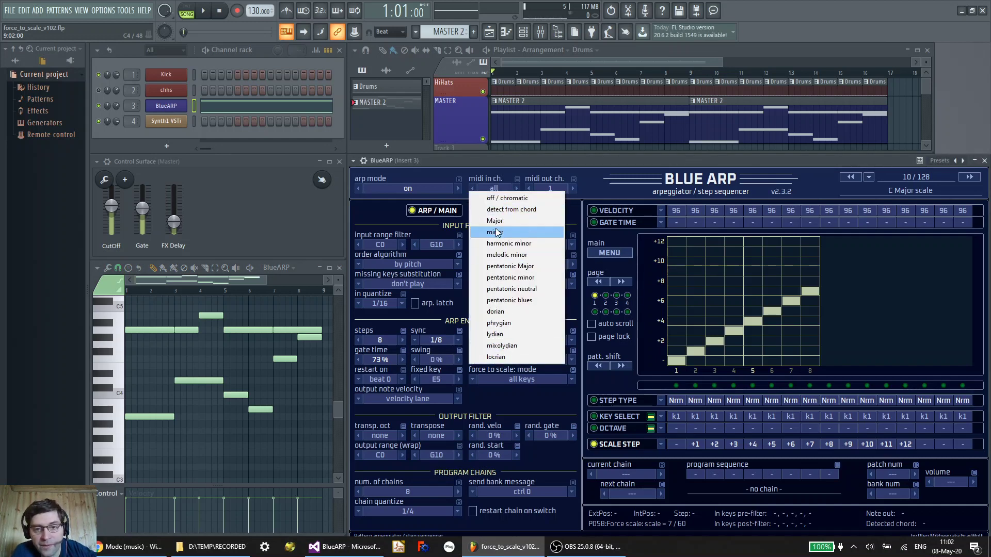
click(503, 198)
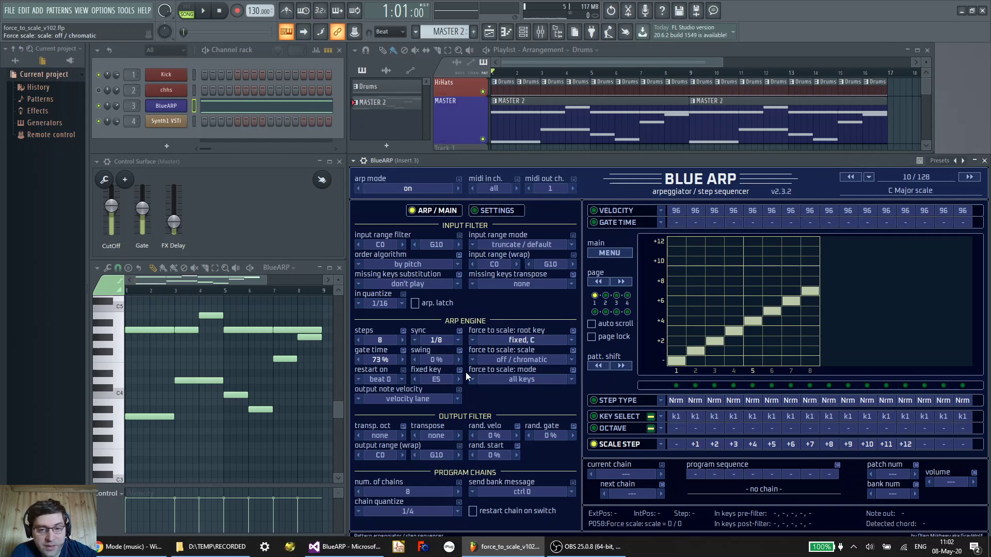
Set the force-to-scale scale to Major and the root key to off / key1.
scroll(471, 360, up, 14)
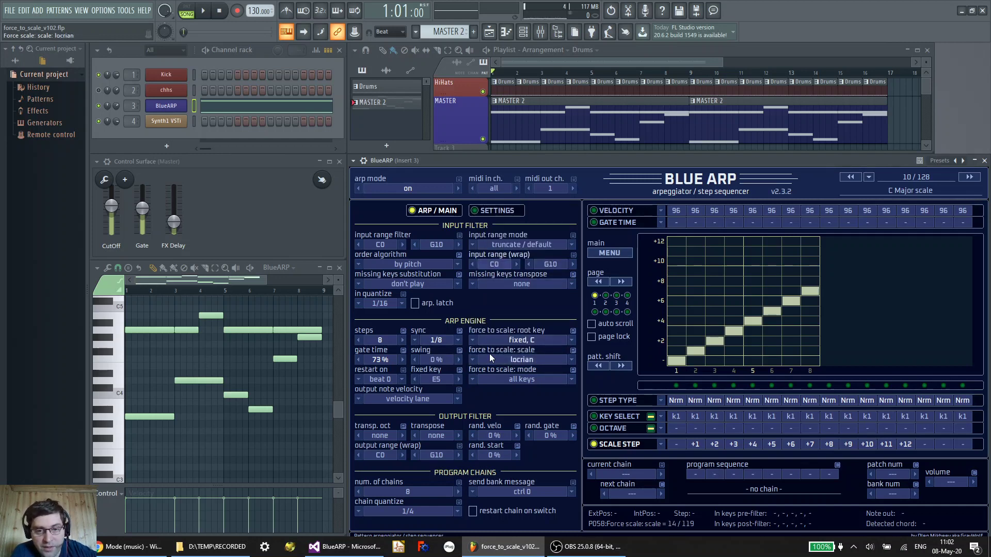
click(472, 357)
click(514, 231)
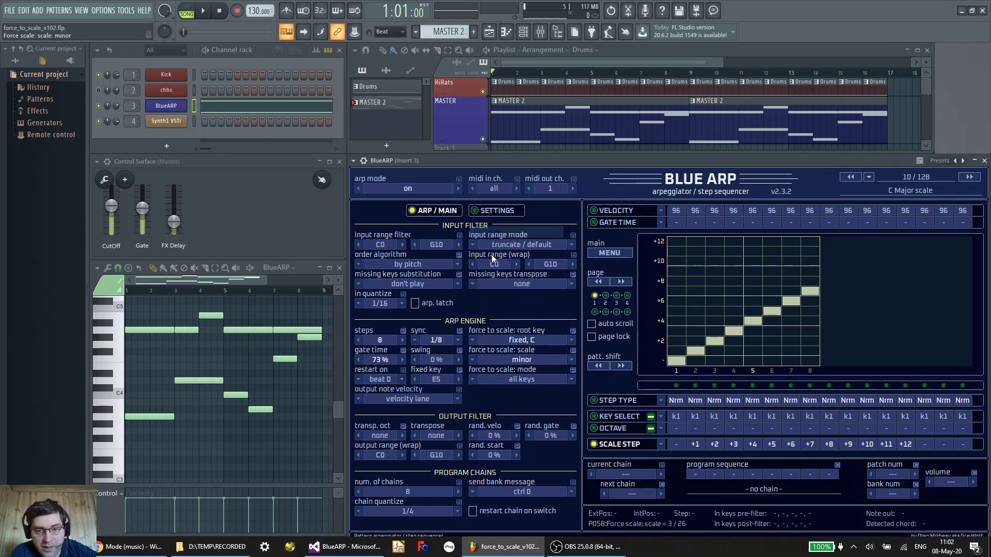
scroll(471, 361, up, 11)
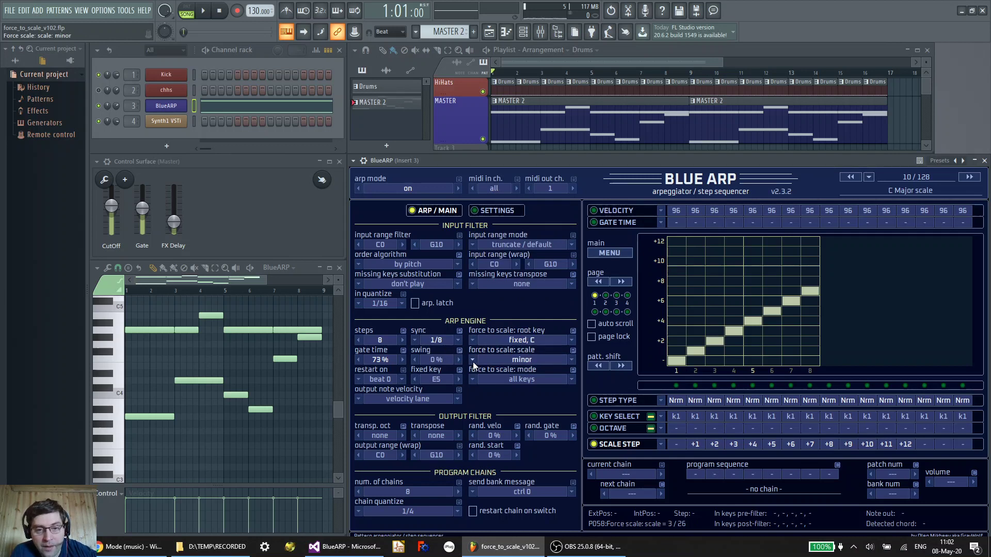
click(470, 356)
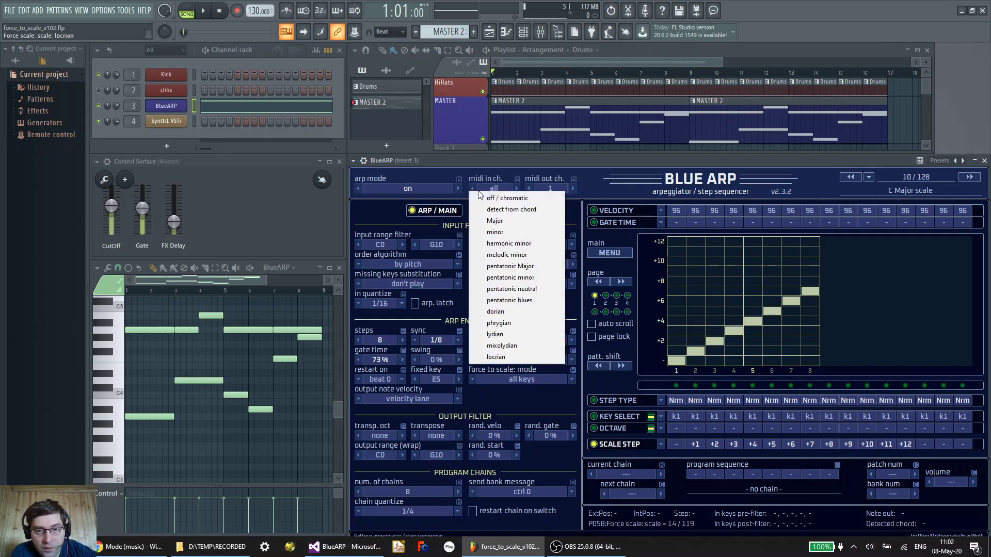
click(500, 221)
click(469, 341)
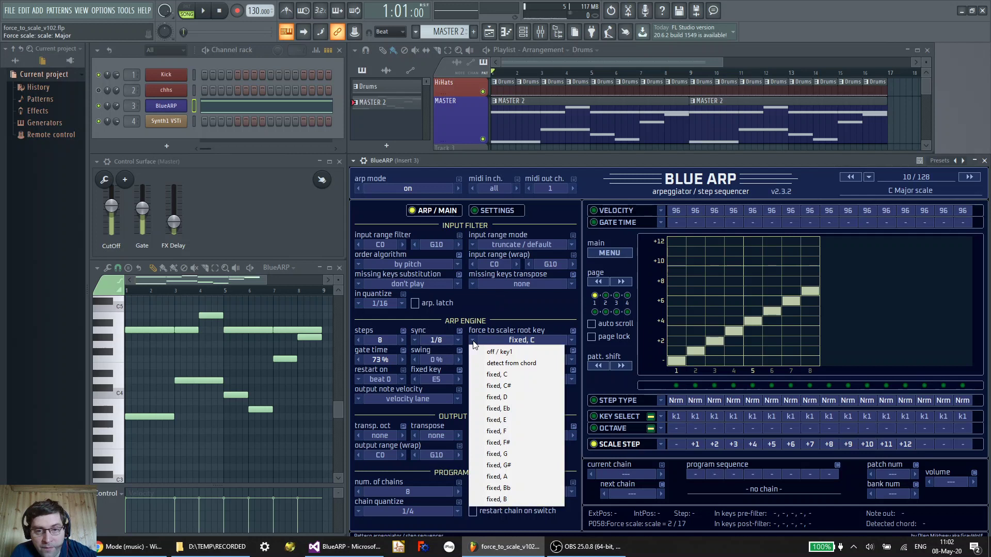
click(521, 351)
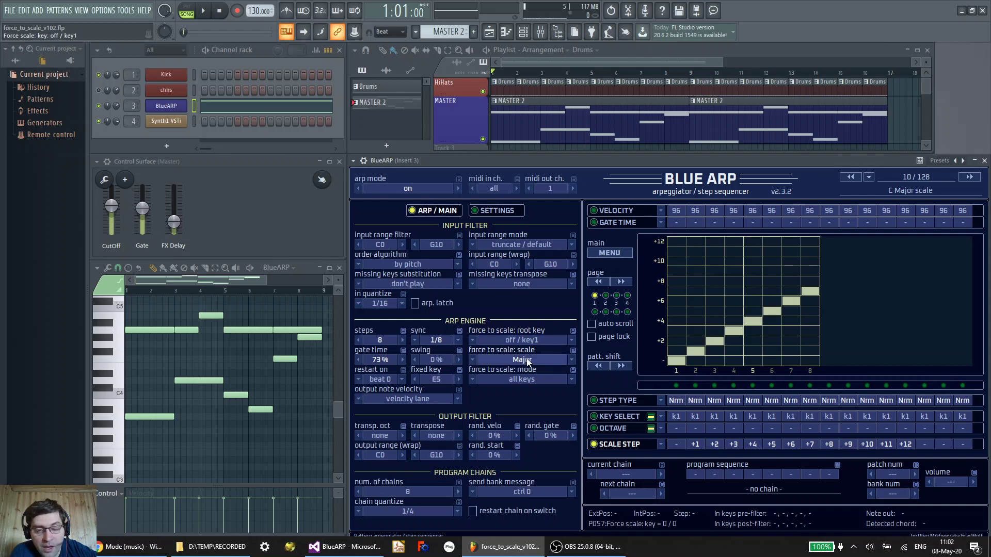
Play C4, D4 and F4 to hear the Major-scale arpeggio with the root key off.
click(118, 384)
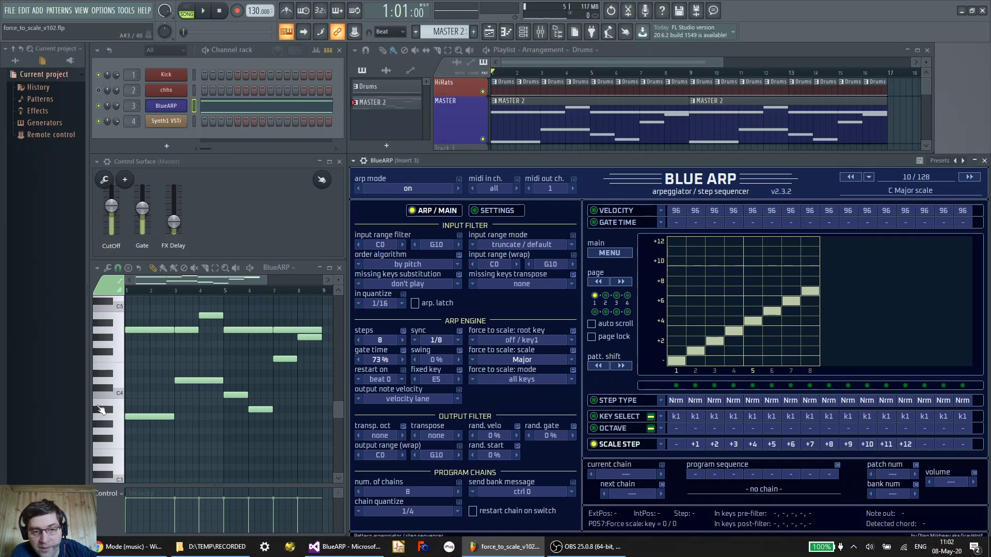
click(118, 395)
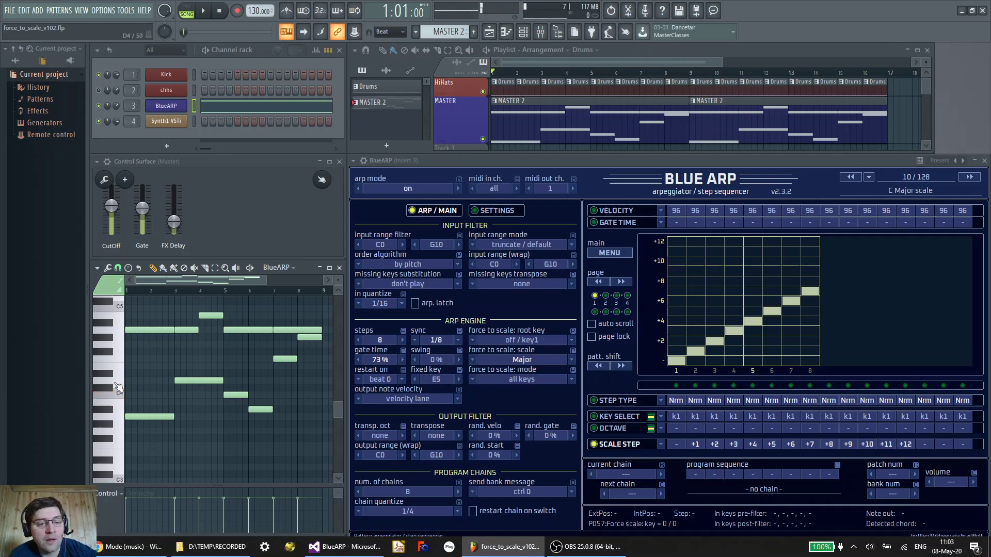
click(118, 386)
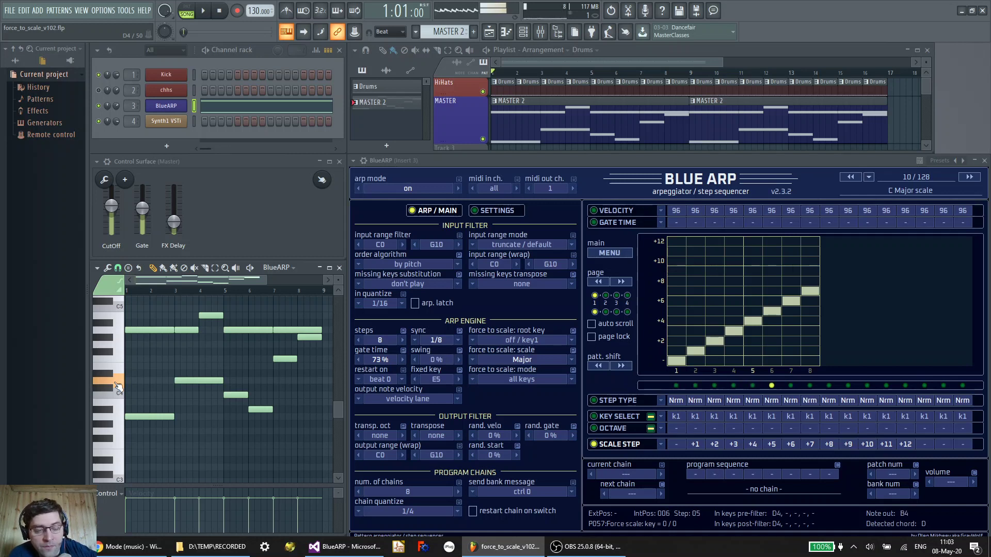
click(120, 361)
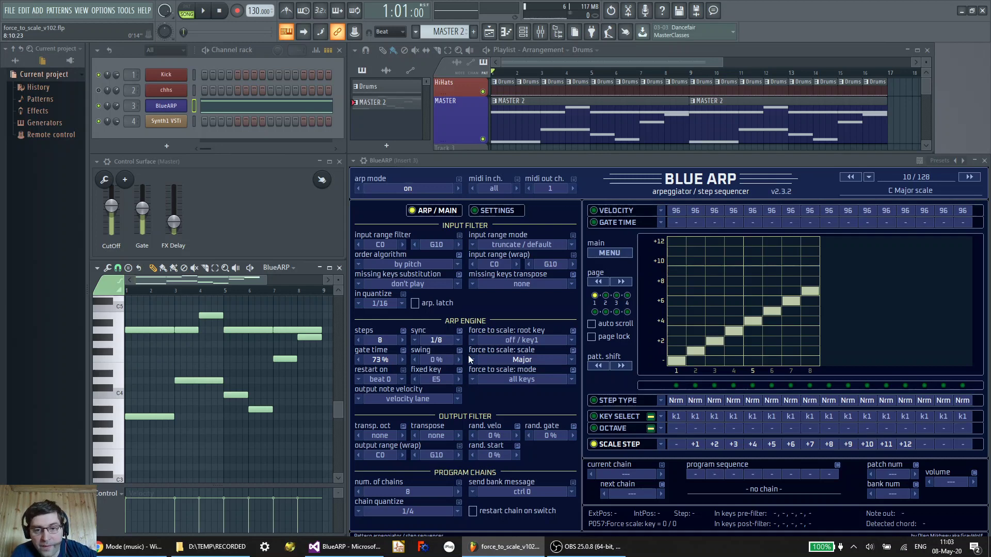
Set the force-to-scale root key to fixed C, leaving the mode on all keys.
click(471, 341)
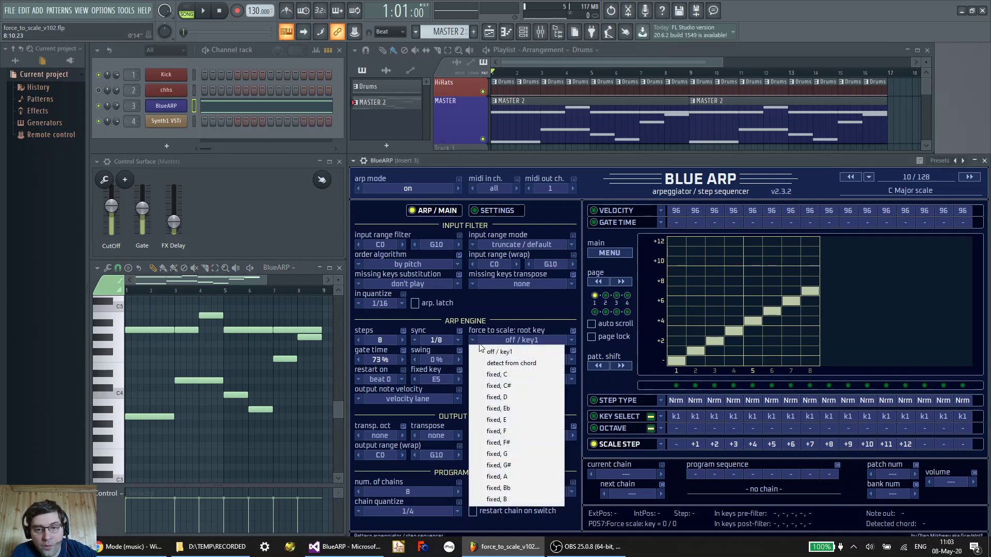
click(478, 374)
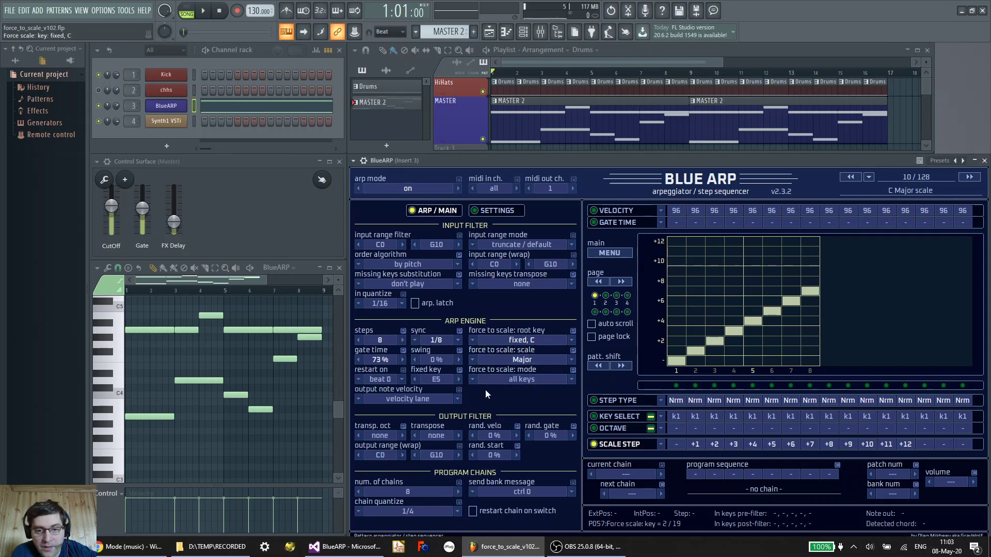
click(573, 380)
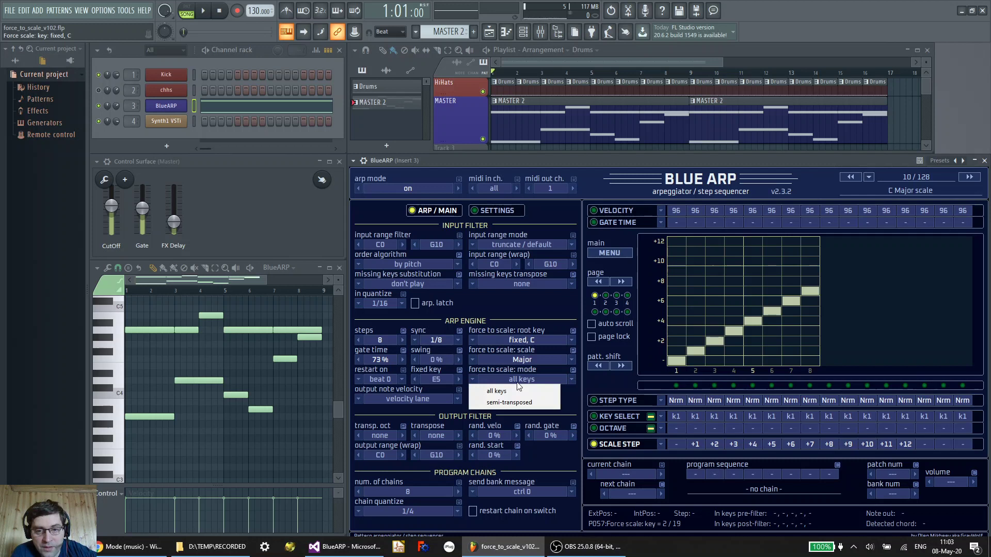
click(571, 395)
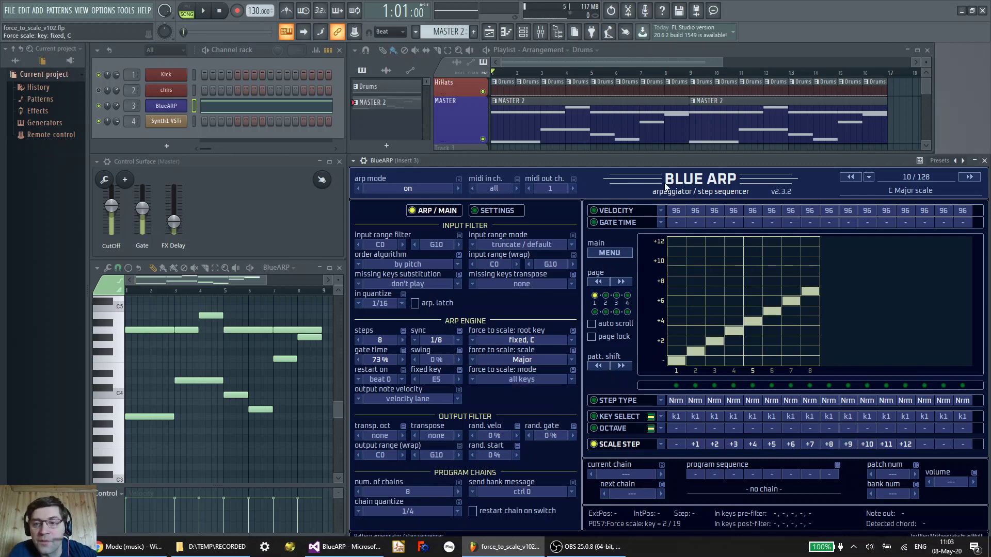
Step back to preset 04 Simple Chords, then forward to 07 Dense seq (force all keys).
click(850, 177)
click(850, 177)
click(850, 177)
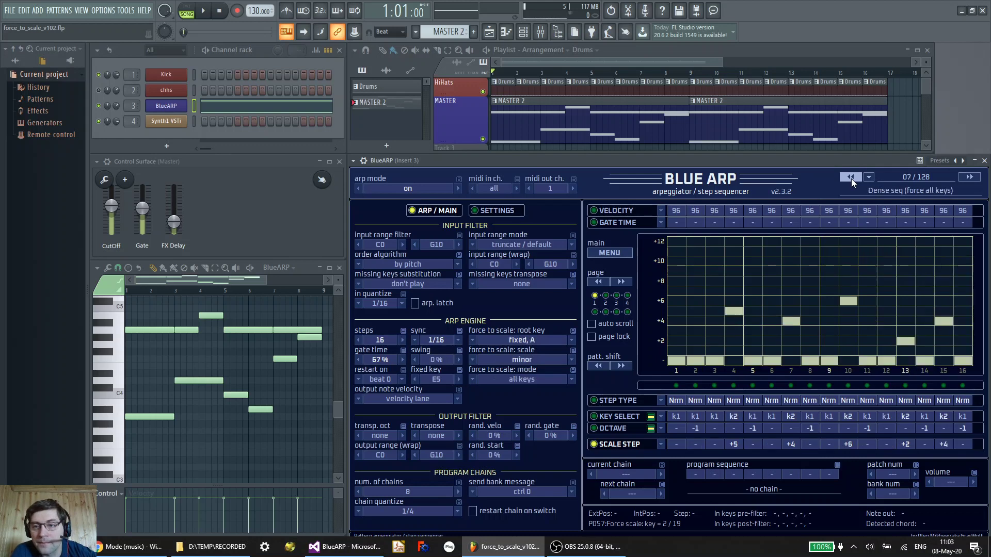
click(850, 177)
click(851, 177)
click(850, 177)
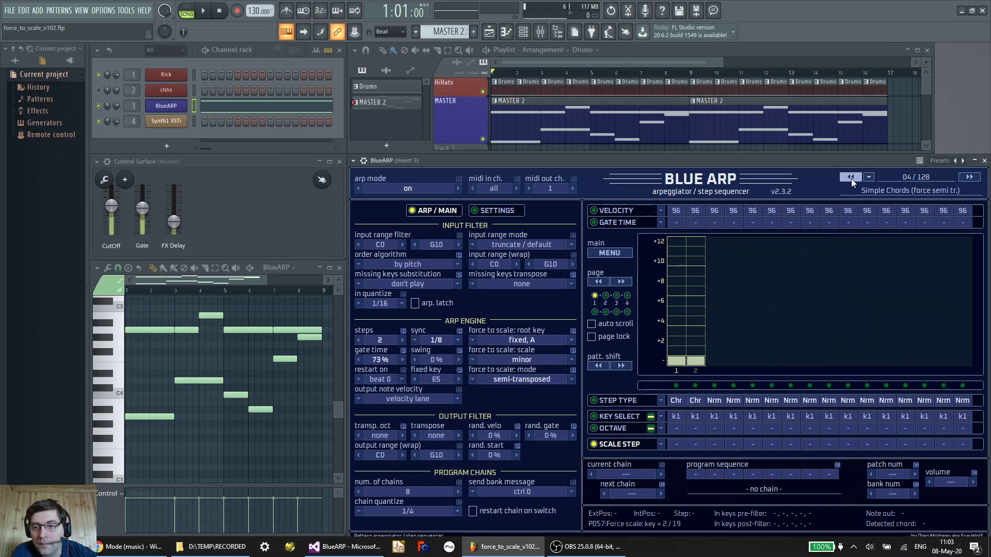
click(967, 177)
click(968, 177)
click(967, 177)
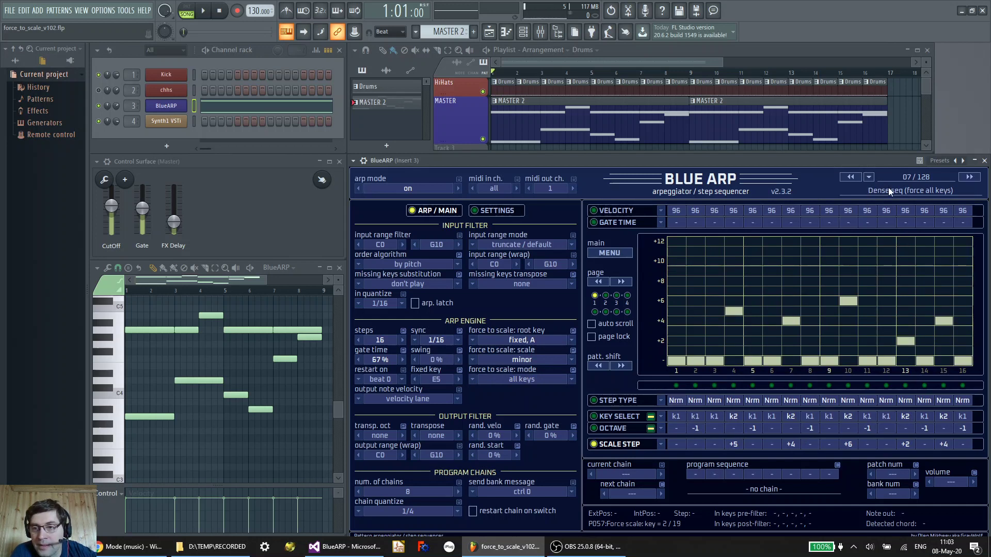
Alternate Dense seq presets 07 and 08, briefly visiting Chromatic scale, ending on semi-transposed.
click(968, 177)
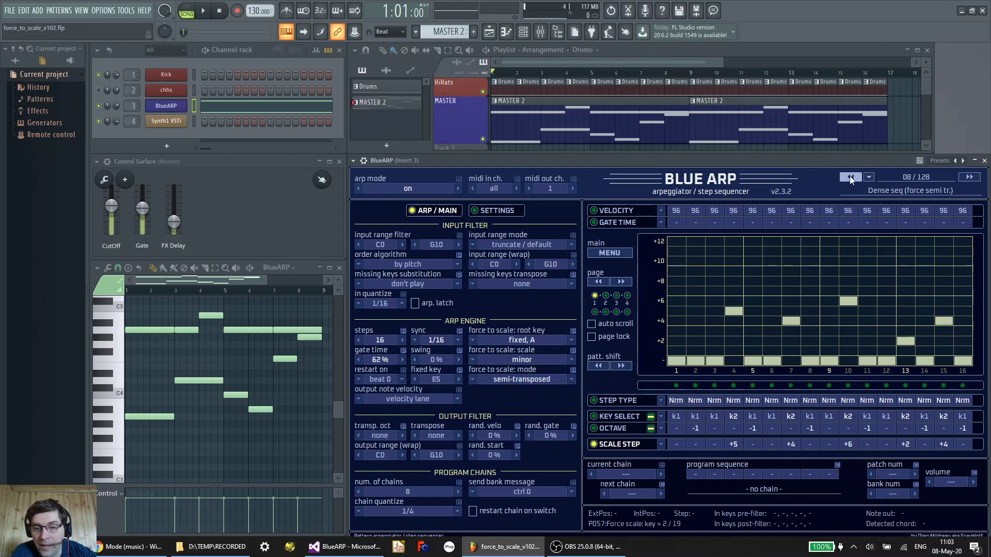
click(850, 177)
click(968, 177)
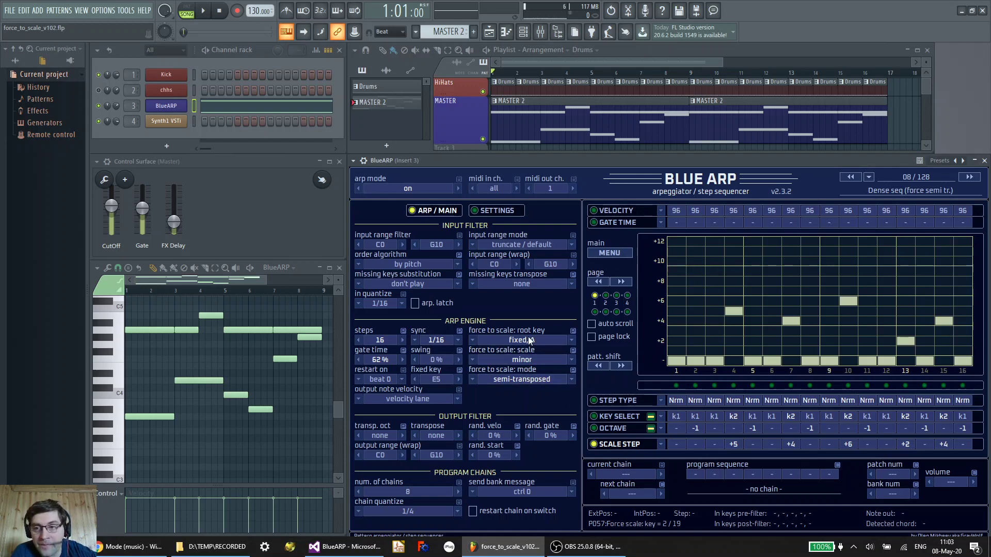
click(969, 179)
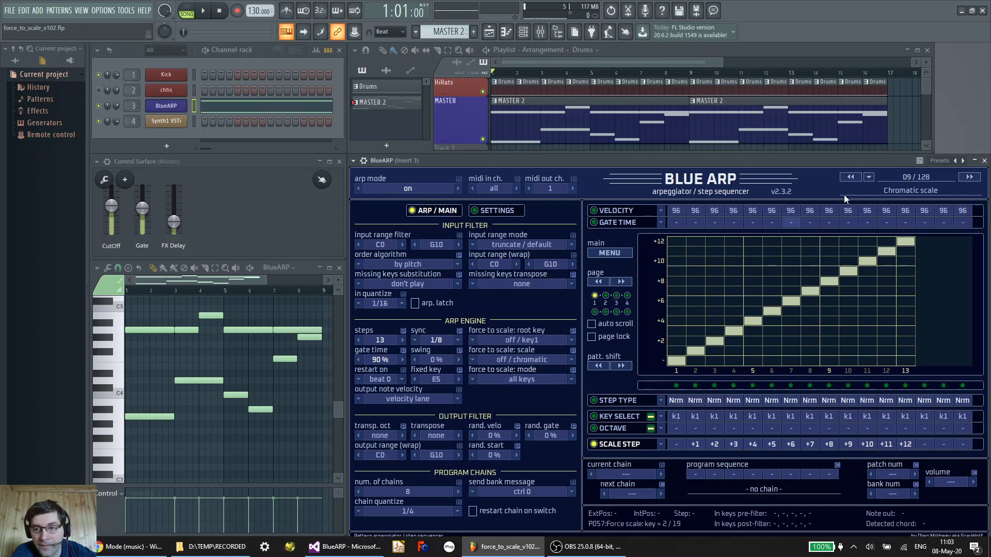
click(846, 179)
click(846, 178)
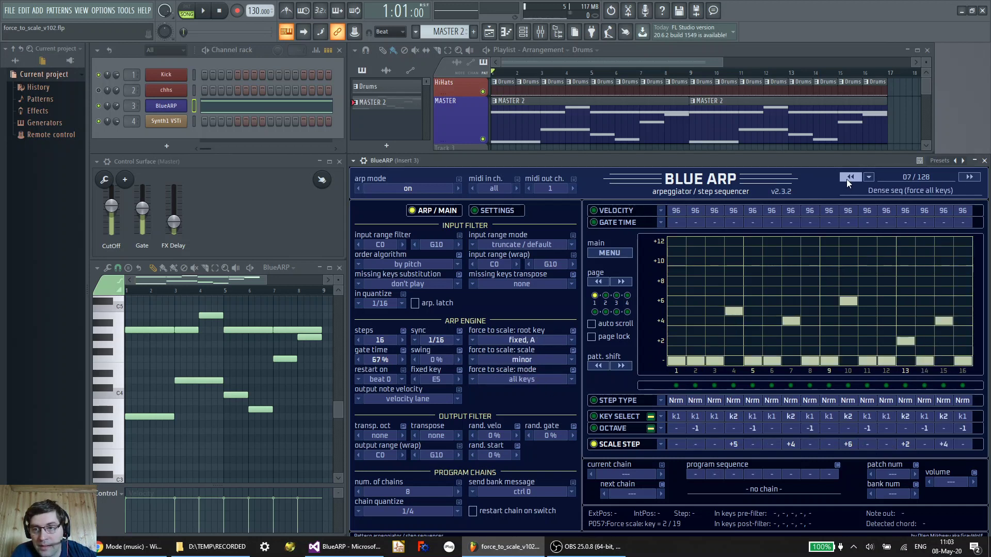
click(970, 177)
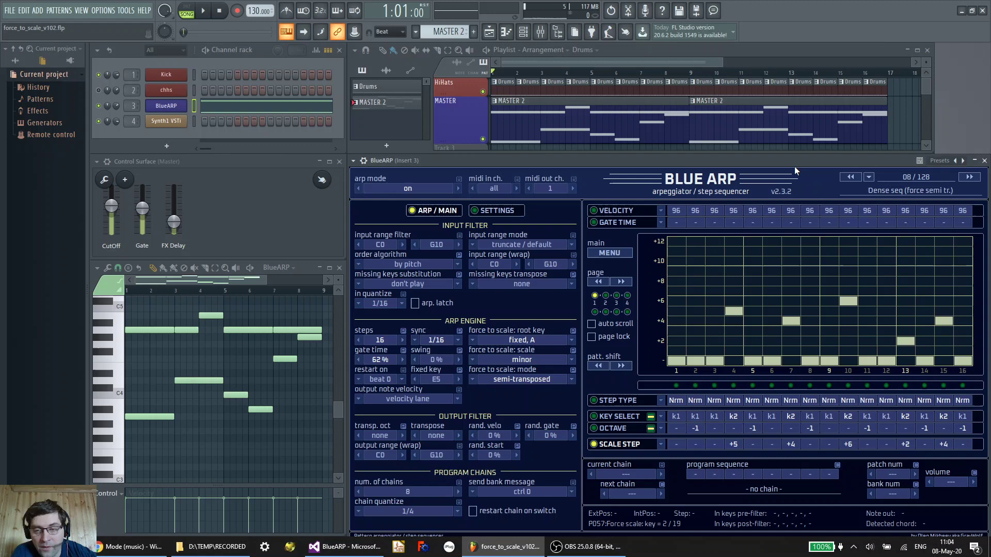
Keep toggling Dense seq between force all keys and force semi tr., ending on preset 08.
click(846, 180)
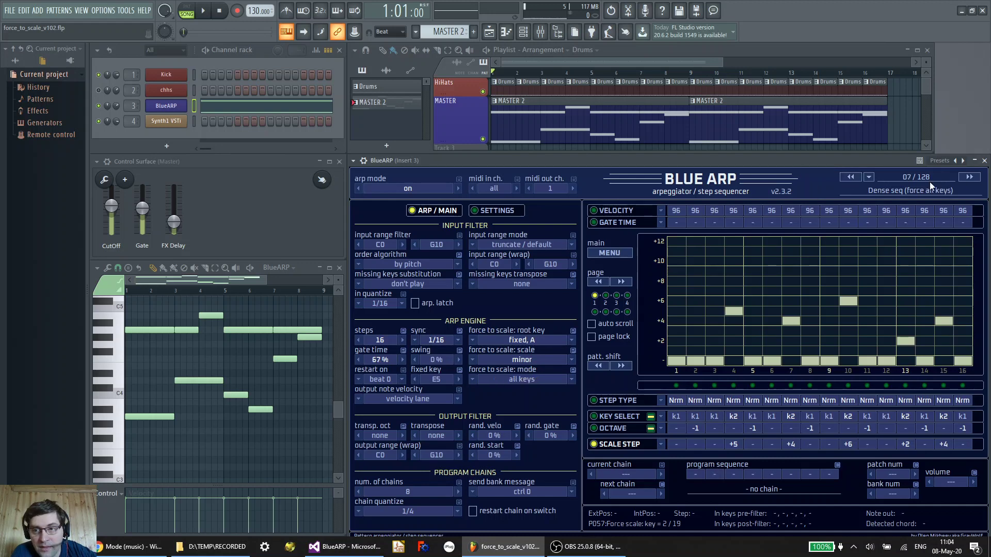
click(963, 177)
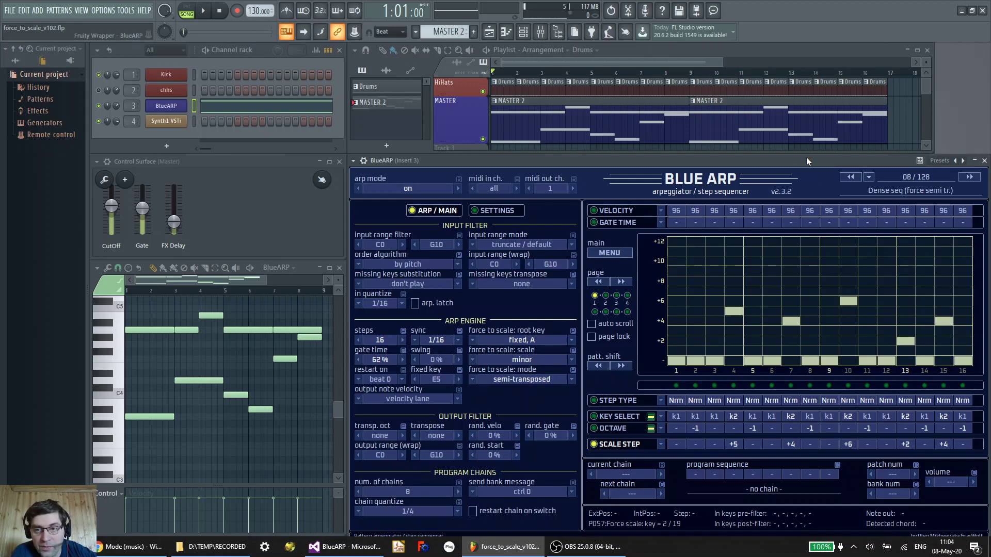
click(850, 177)
click(970, 176)
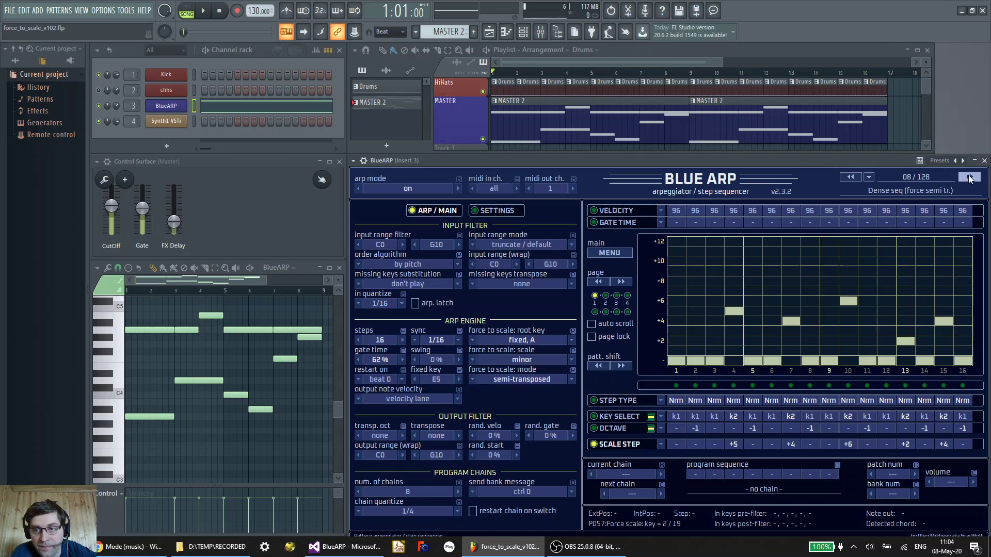
click(853, 176)
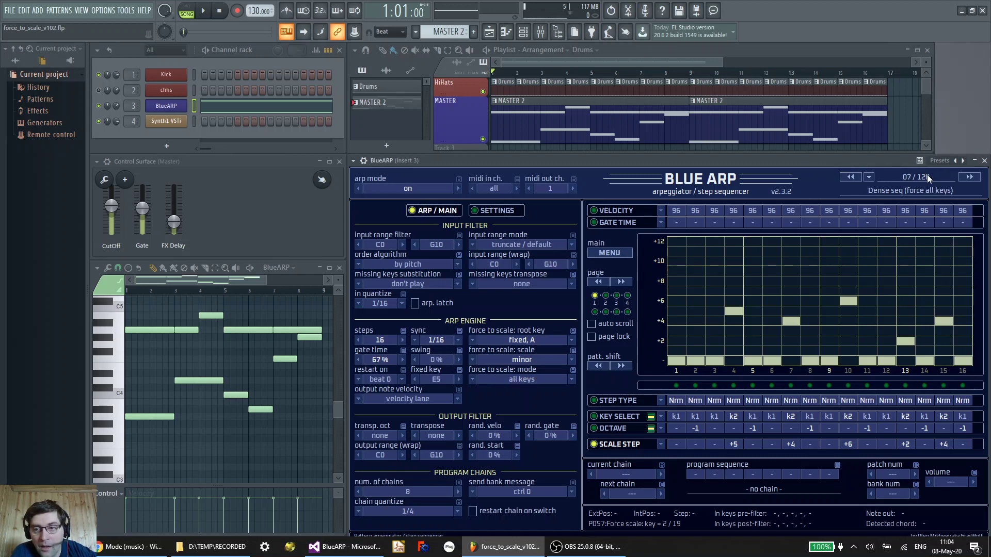
click(969, 177)
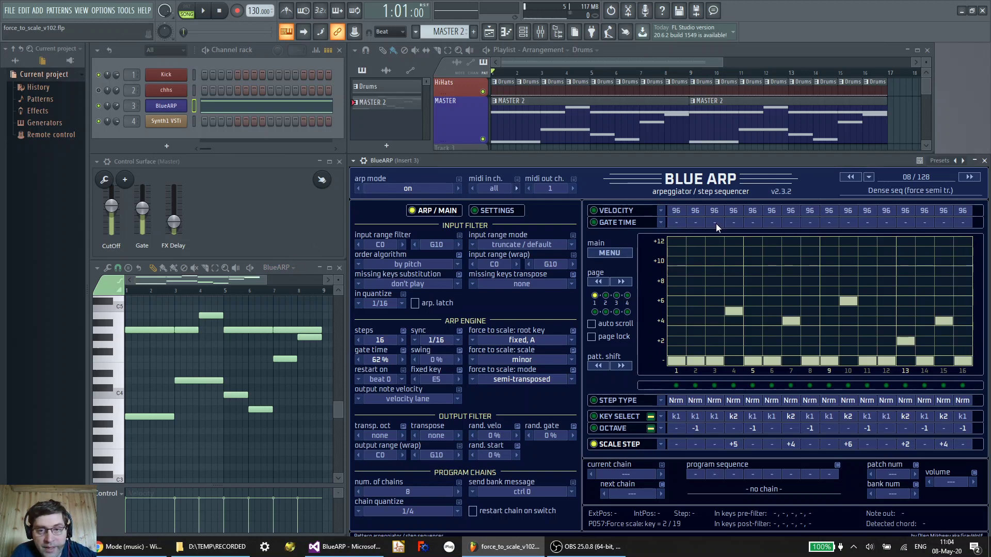
Step back through BlueARP presets to 02/128 MIDI Thru Dummy (0 steps, simple thru).
click(848, 176)
click(848, 176)
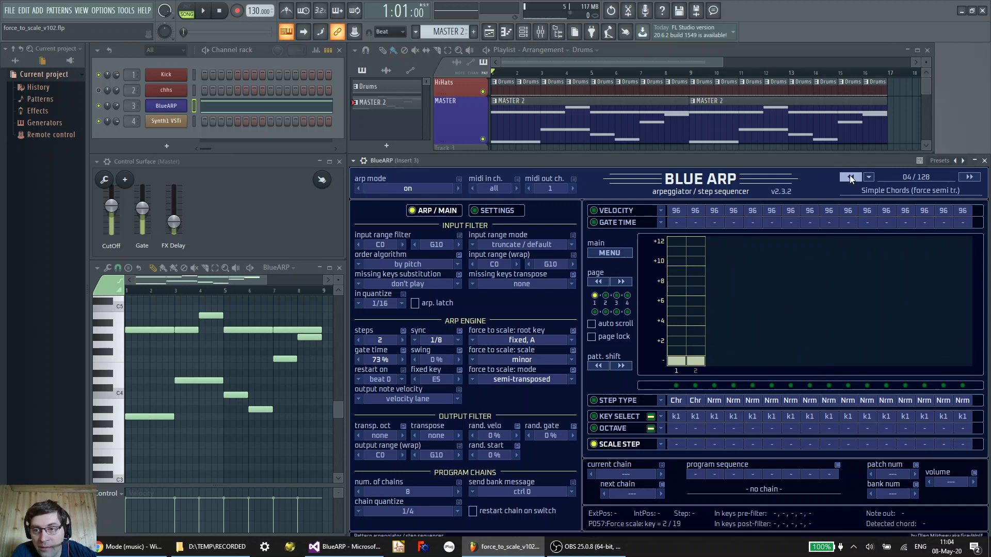
click(850, 177)
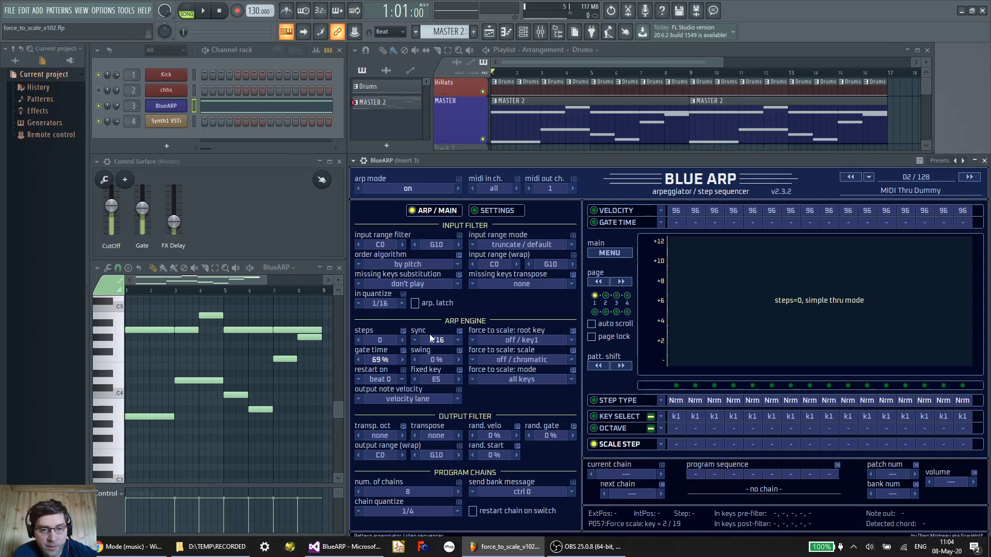
click(402, 341)
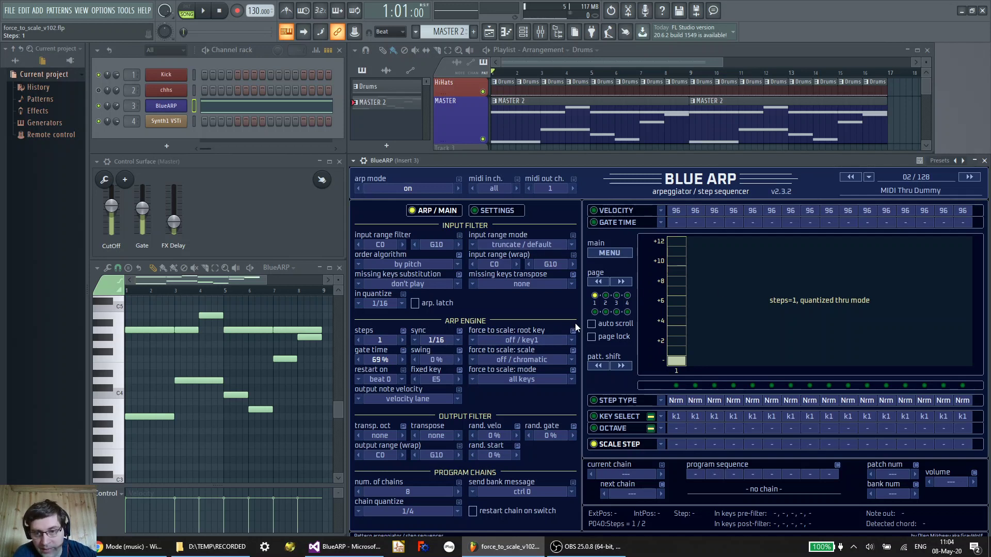
click(616, 401)
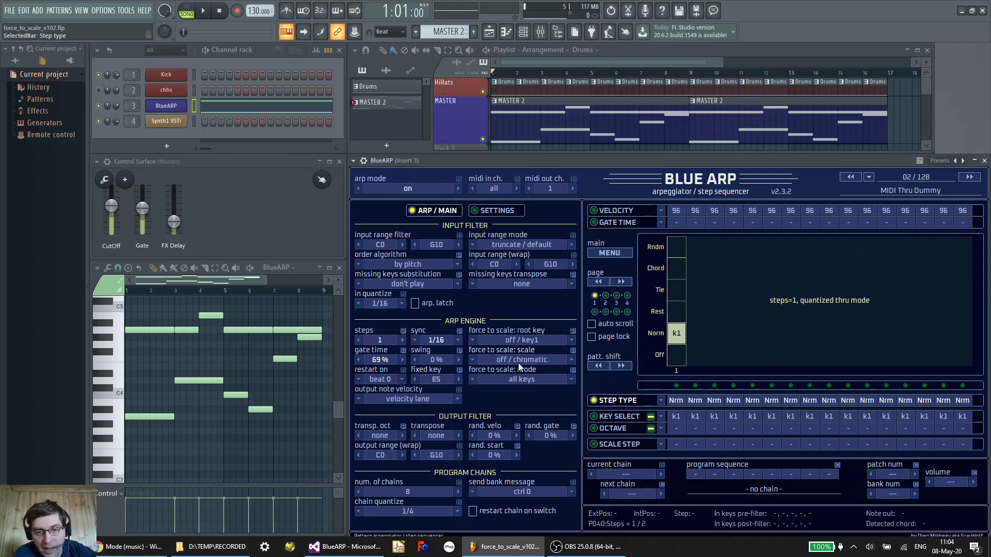
click(359, 339)
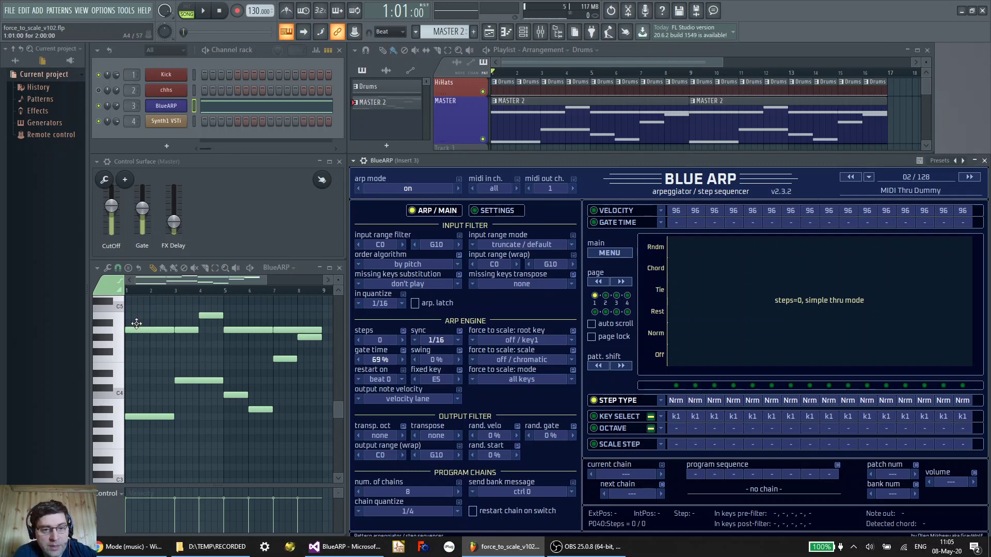
click(205, 11)
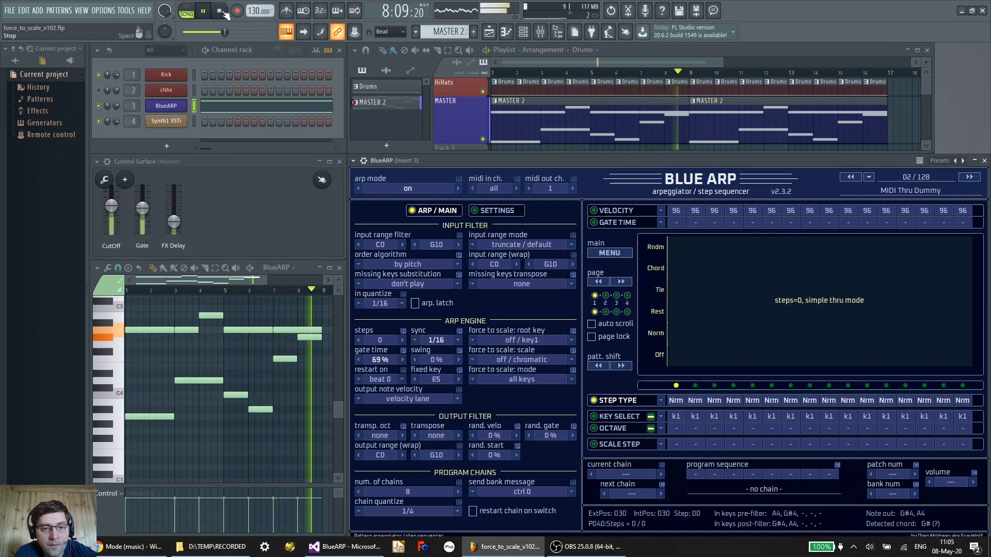
click(221, 12)
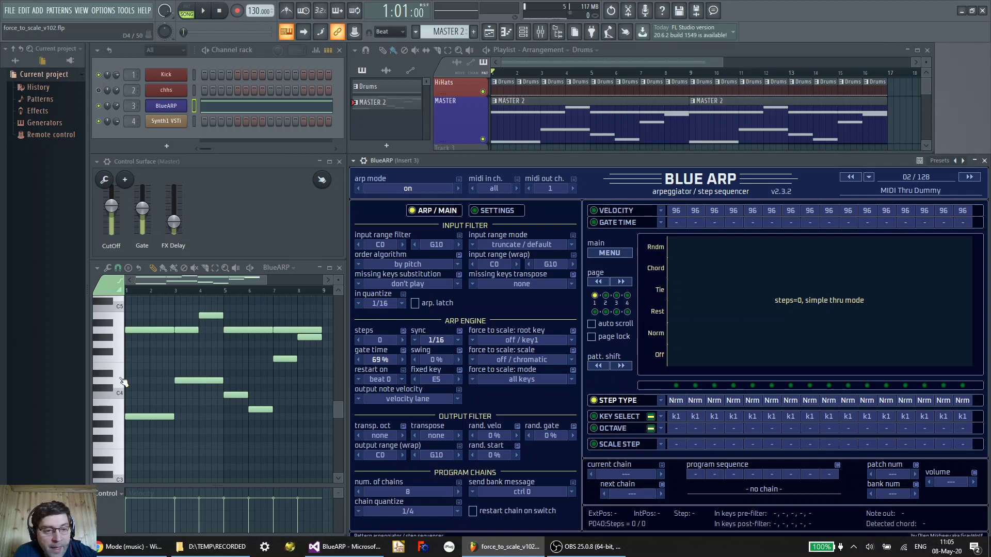
click(261, 409)
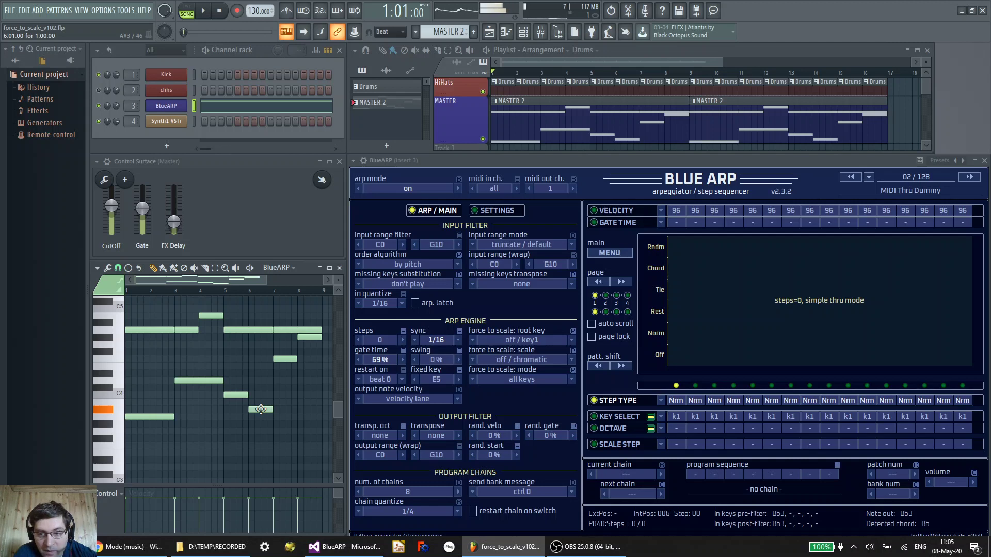
click(311, 336)
click(311, 336)
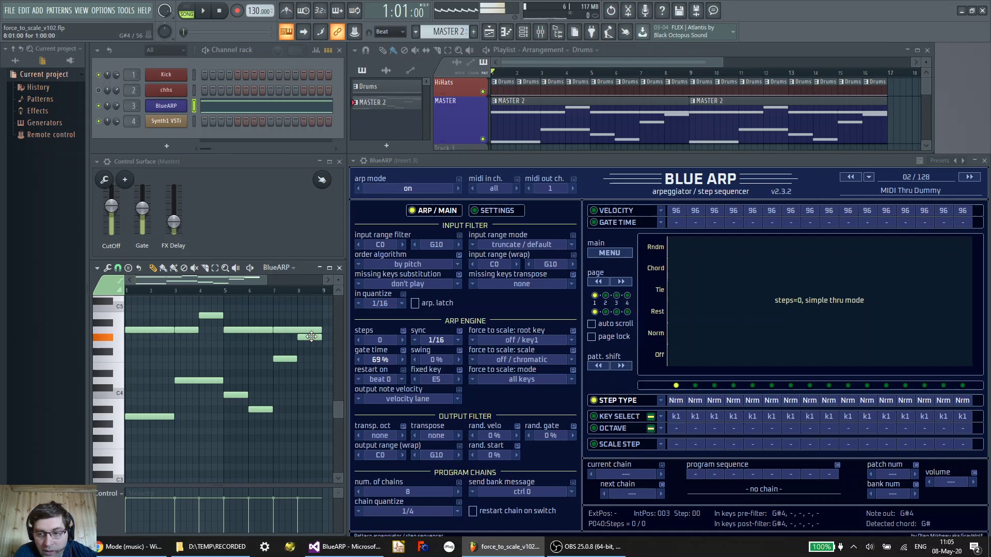
click(311, 337)
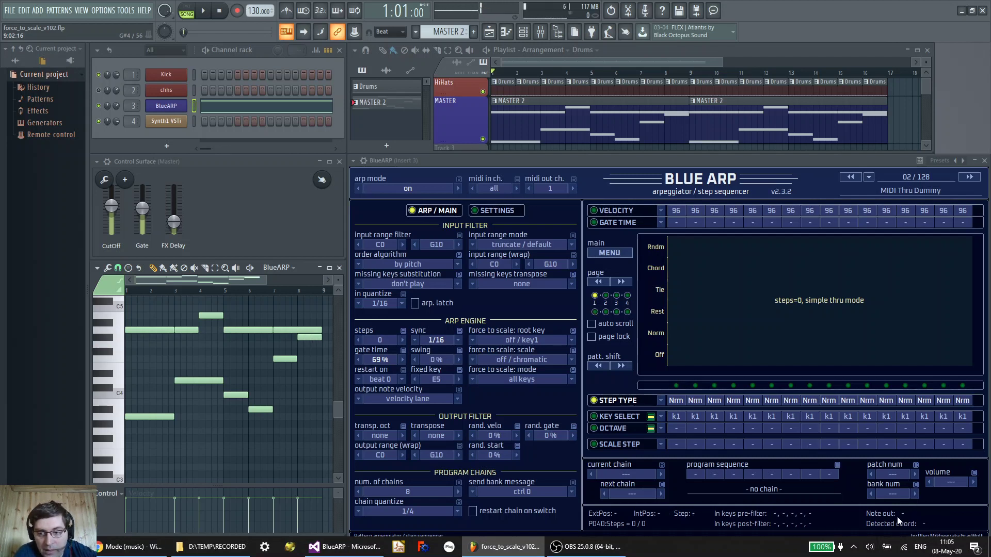
double_click(310, 337)
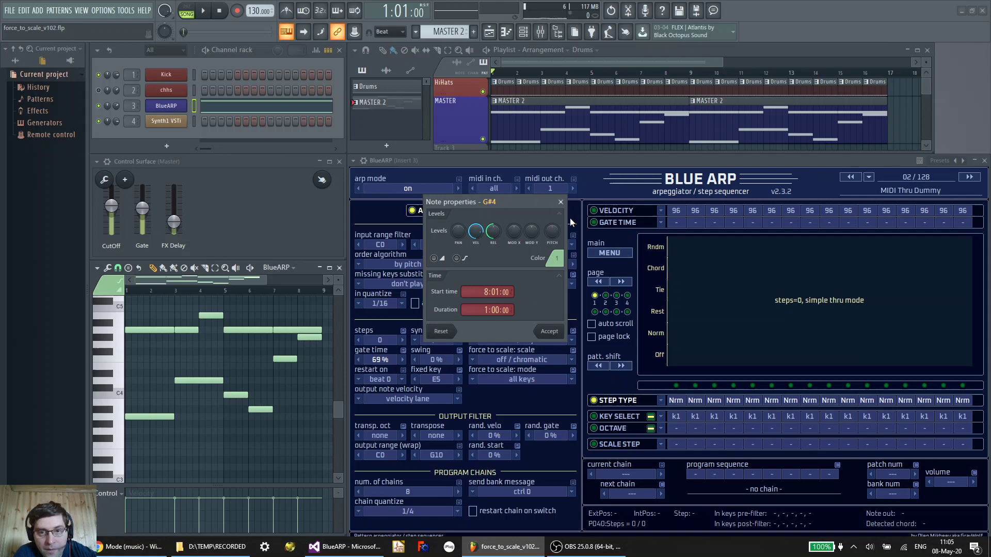
click(561, 202)
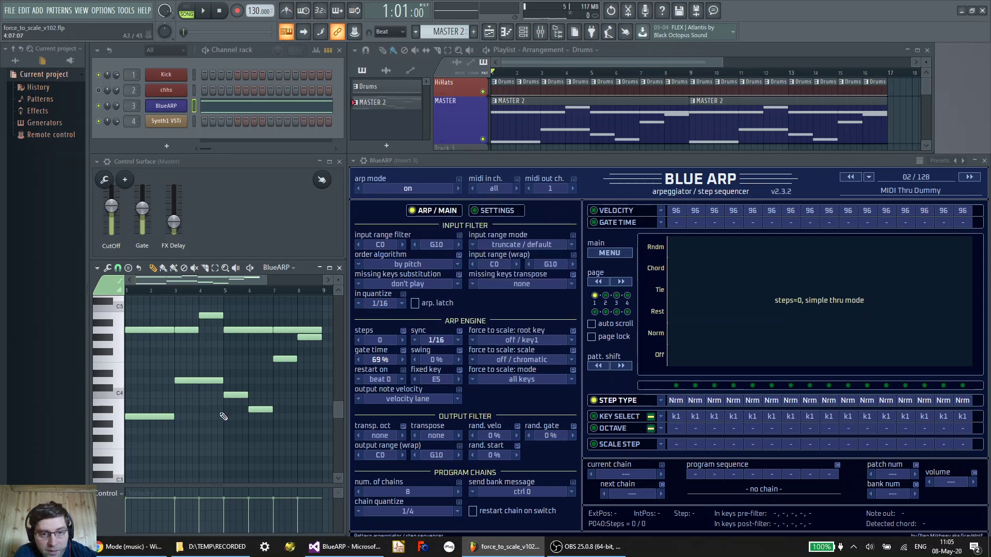
click(259, 409)
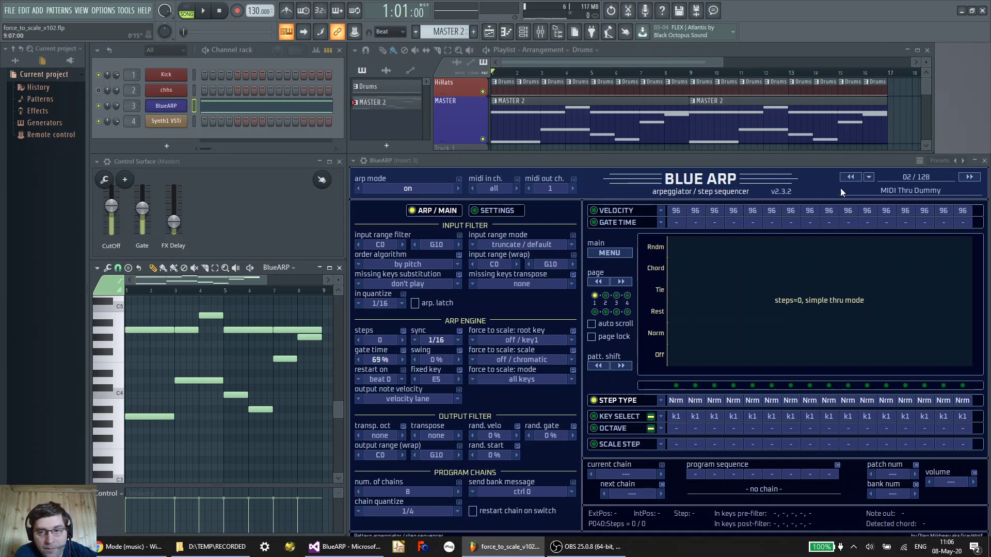
Advance through BlueARP presets and show the SCALE STEP lane in the grid.
click(969, 177)
click(969, 177)
click(969, 177)
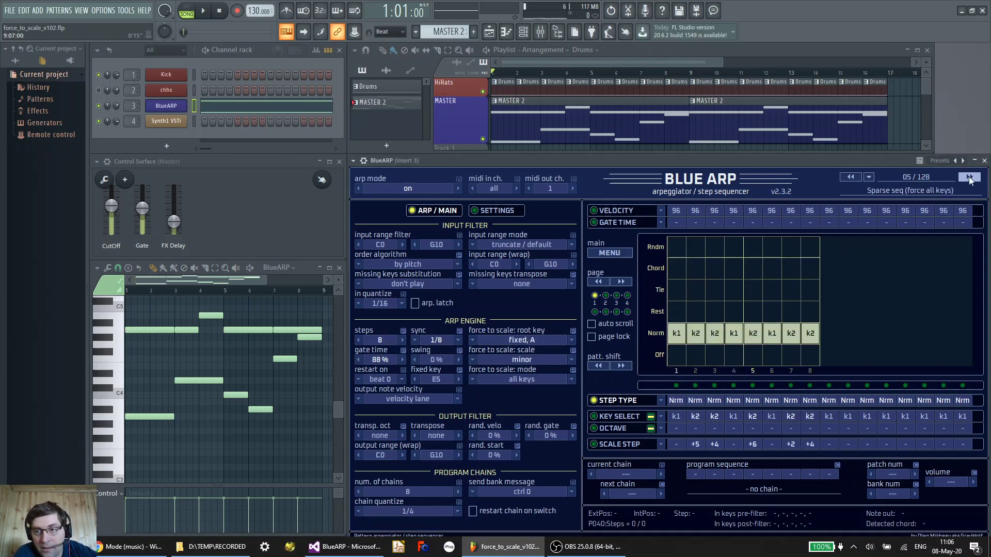
click(969, 177)
click(970, 177)
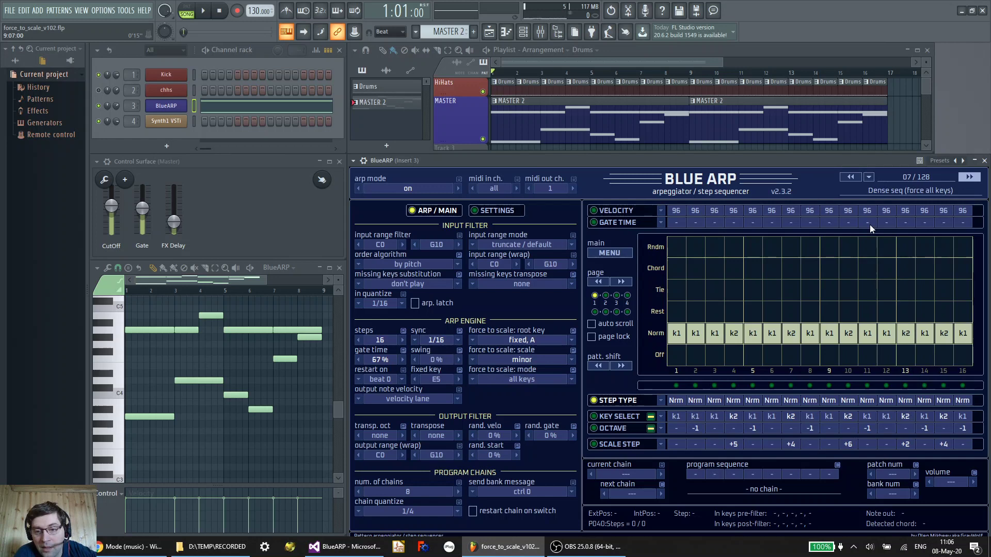
click(630, 446)
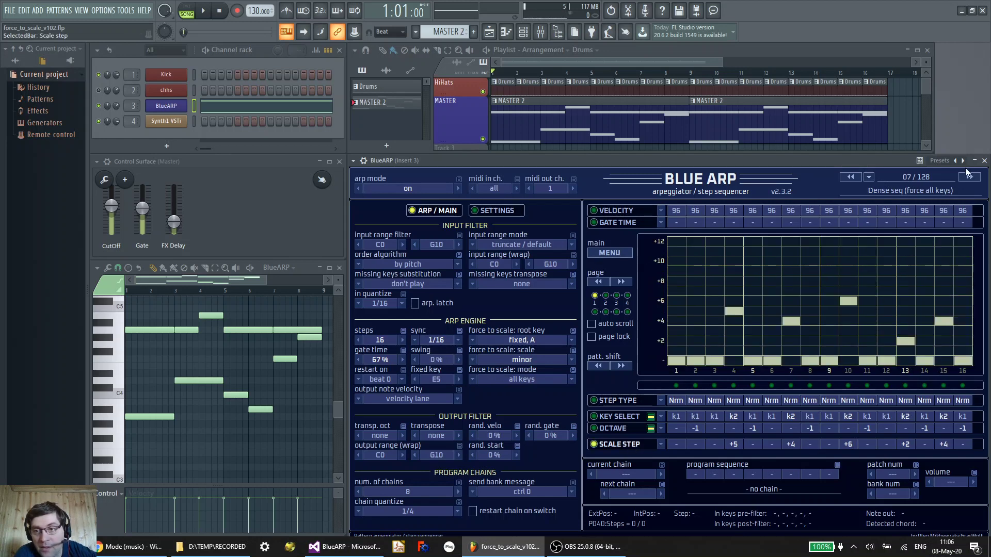
Load 08/128 Dense seq (force semi tr.), compare with the all-keys version, and return.
click(969, 177)
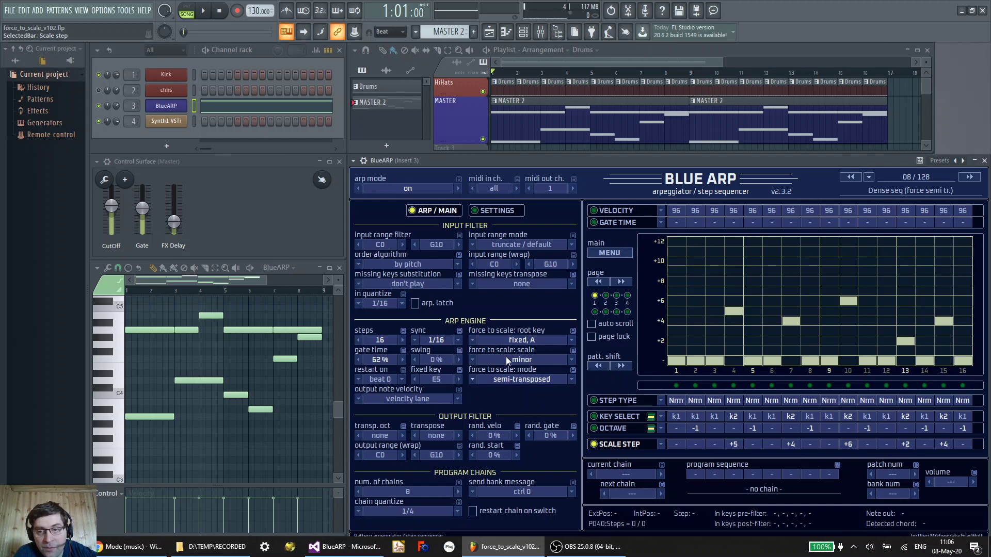
click(851, 177)
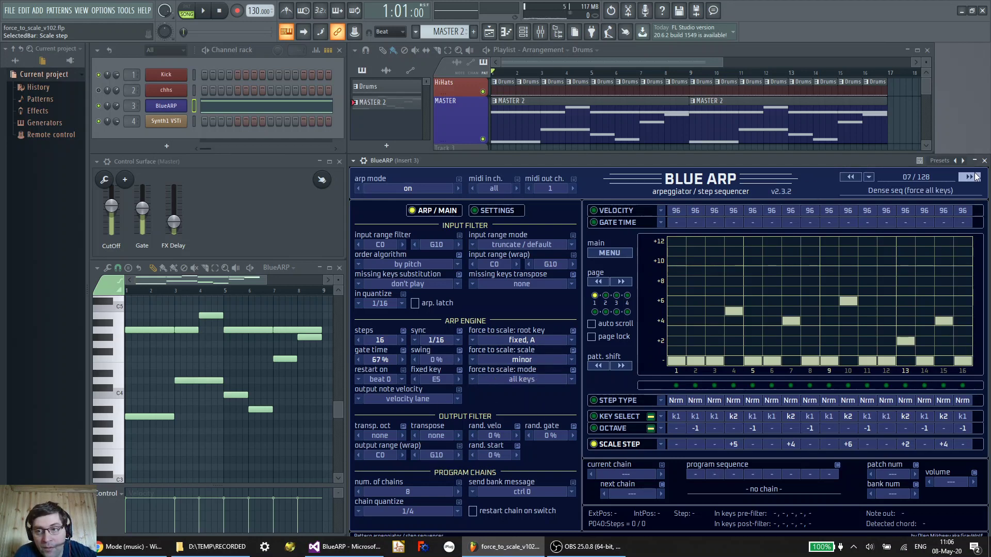
click(974, 177)
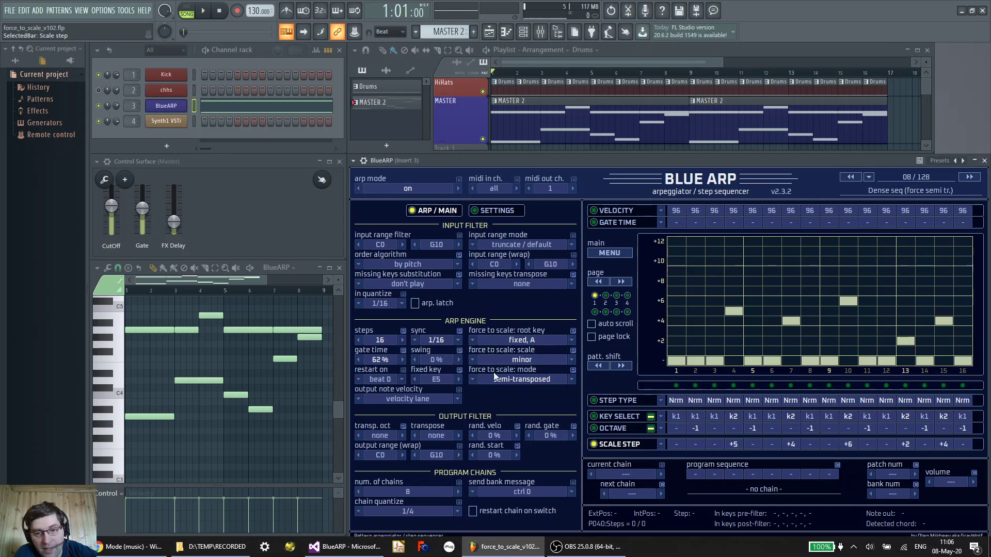
click(970, 177)
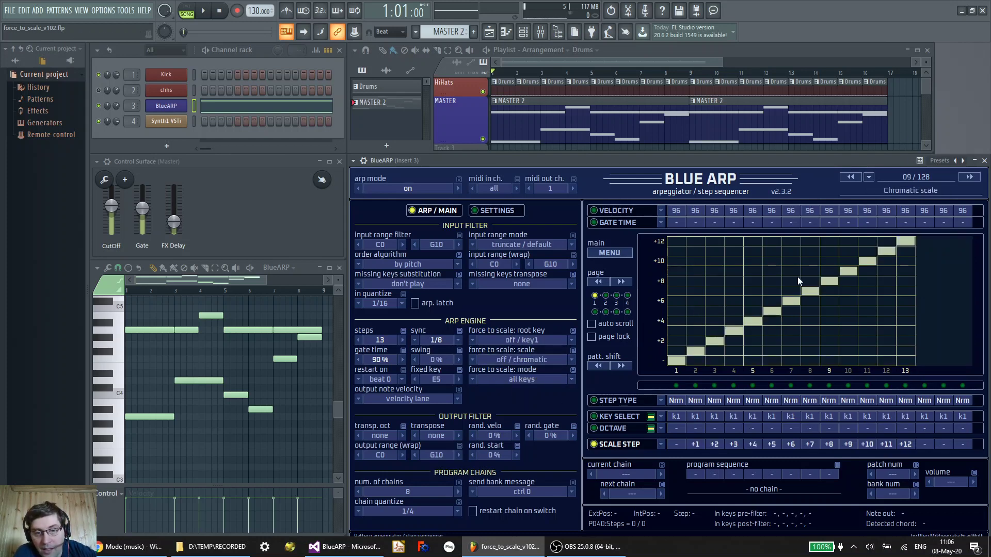
click(852, 178)
click(854, 178)
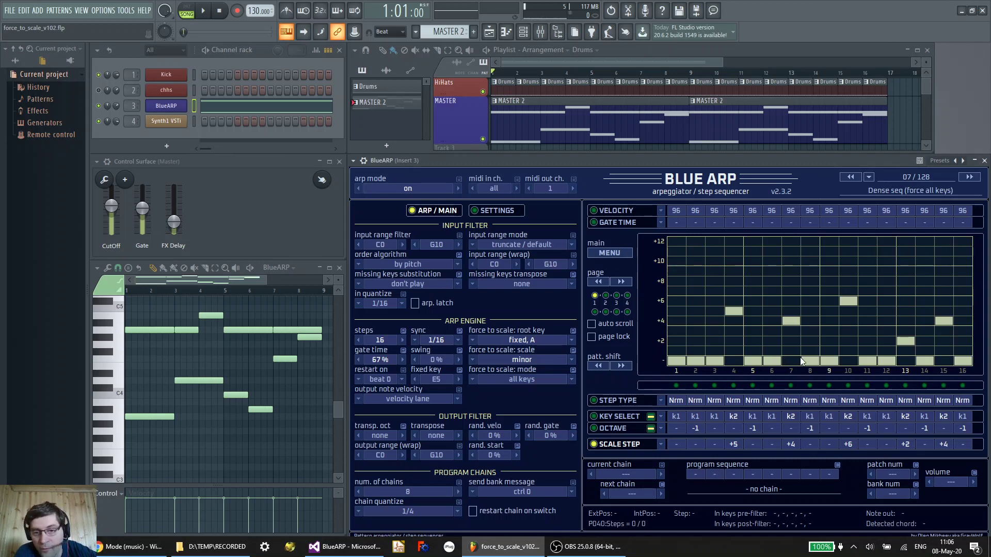
click(968, 177)
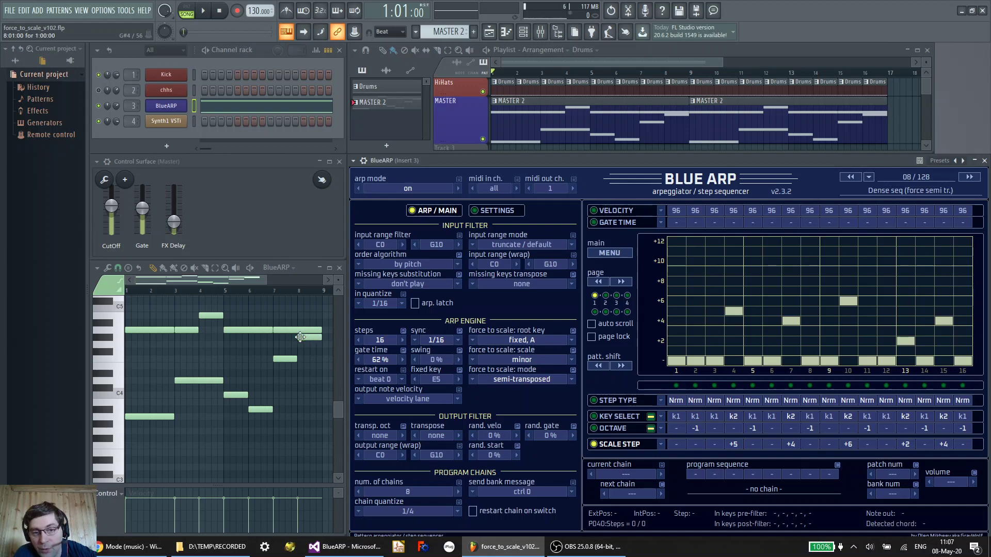
Start playback so the chords arpeggiate through preset 08 Dense seq (force semi tr.).
key(space)
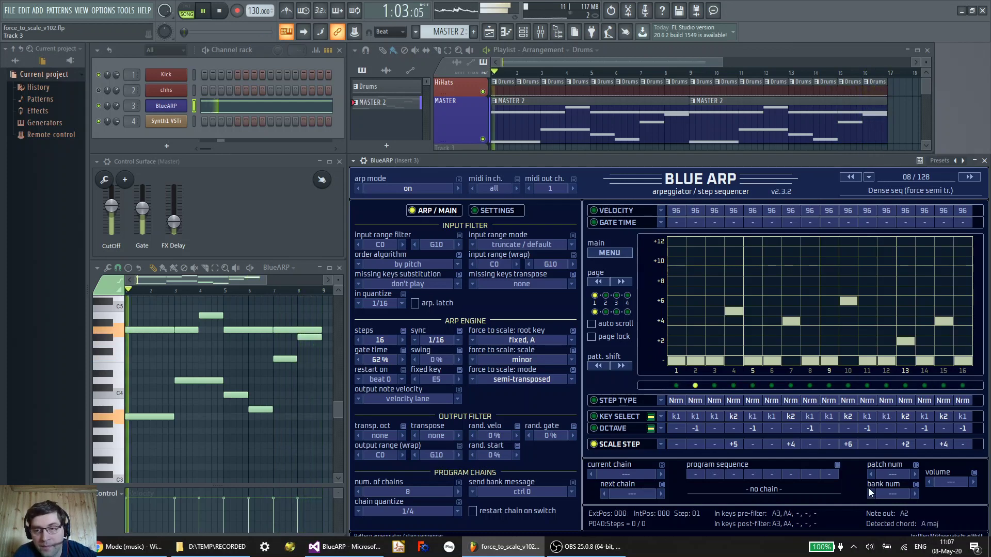
click(850, 177)
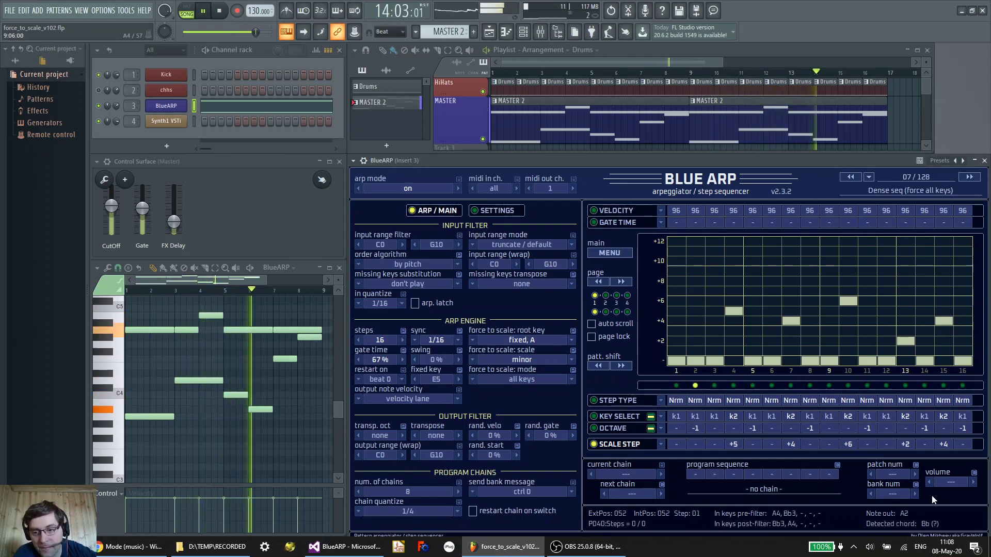
click(970, 177)
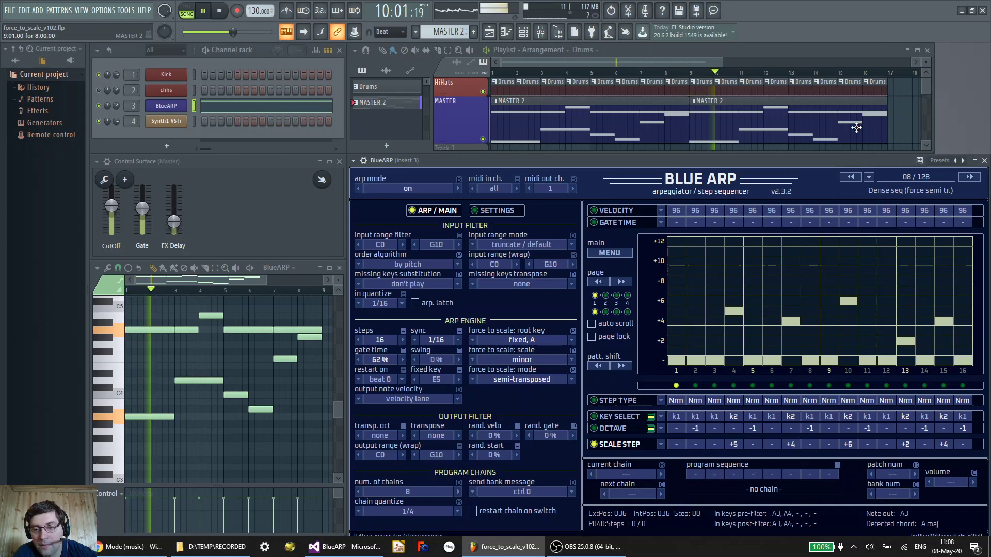
Step back past Dense seq (force all keys) to 06/128 Sparse seq (force semi tr.).
click(846, 179)
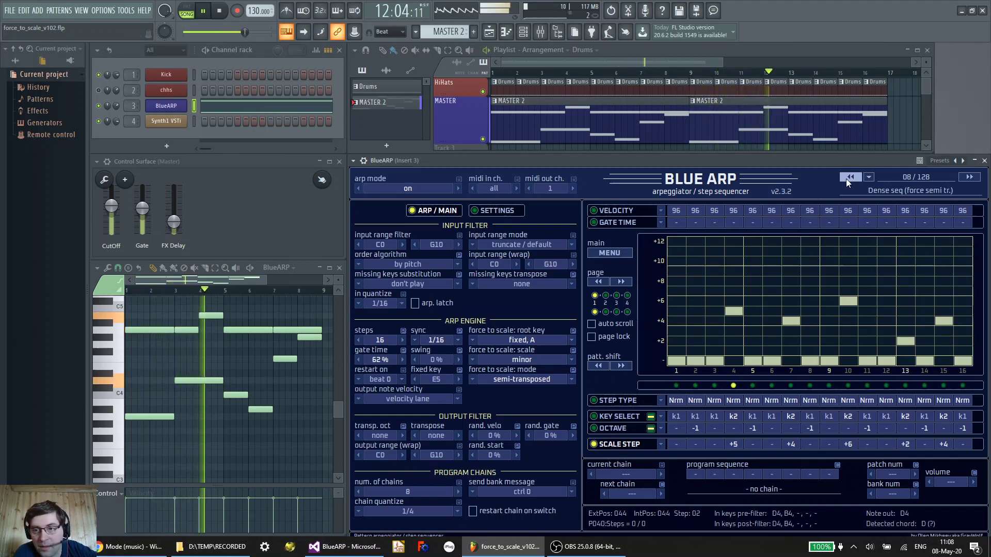
click(847, 179)
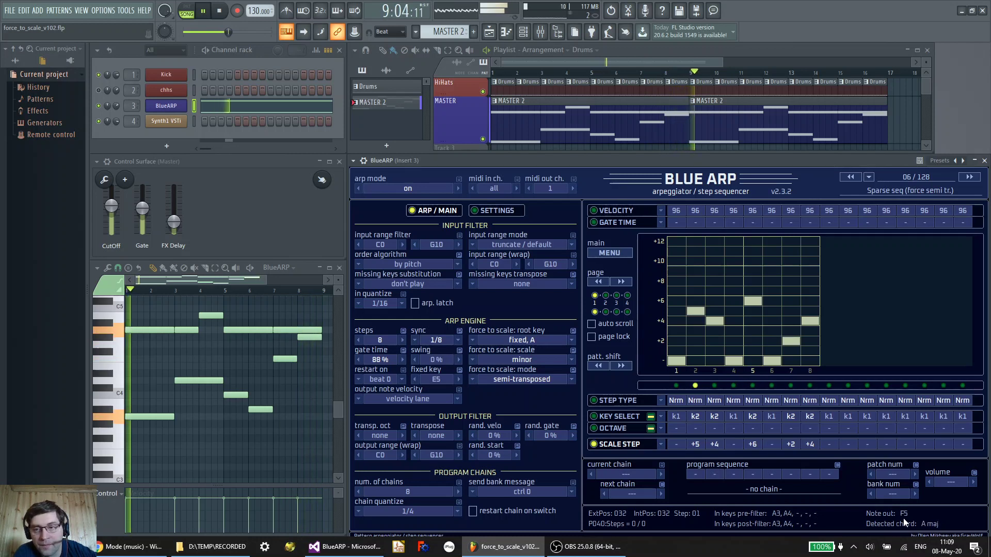
Load preset 05/128 Sparse seq (force all keys) during playback.
click(851, 177)
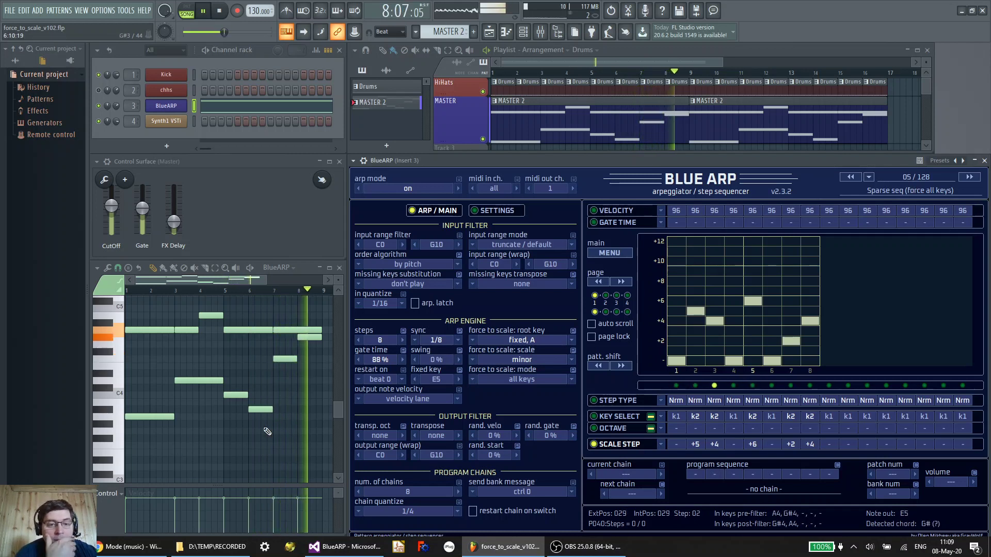
drag(261, 410, 260, 417)
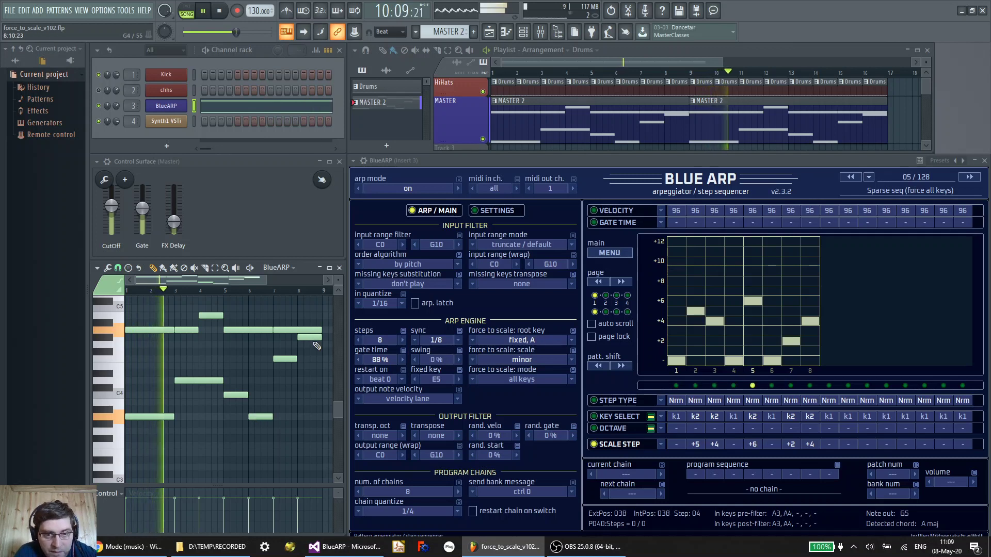
drag(314, 337, 312, 344)
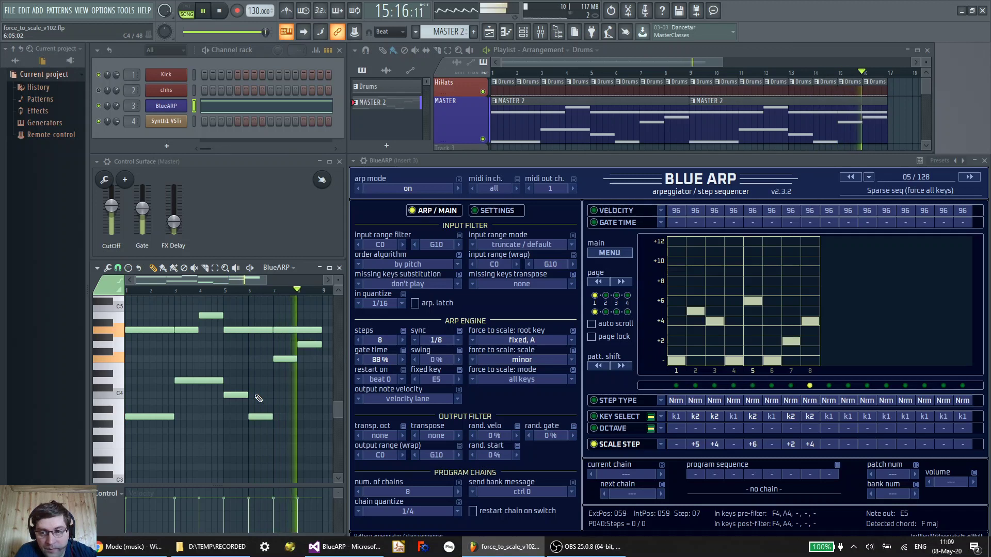
drag(258, 414, 258, 410)
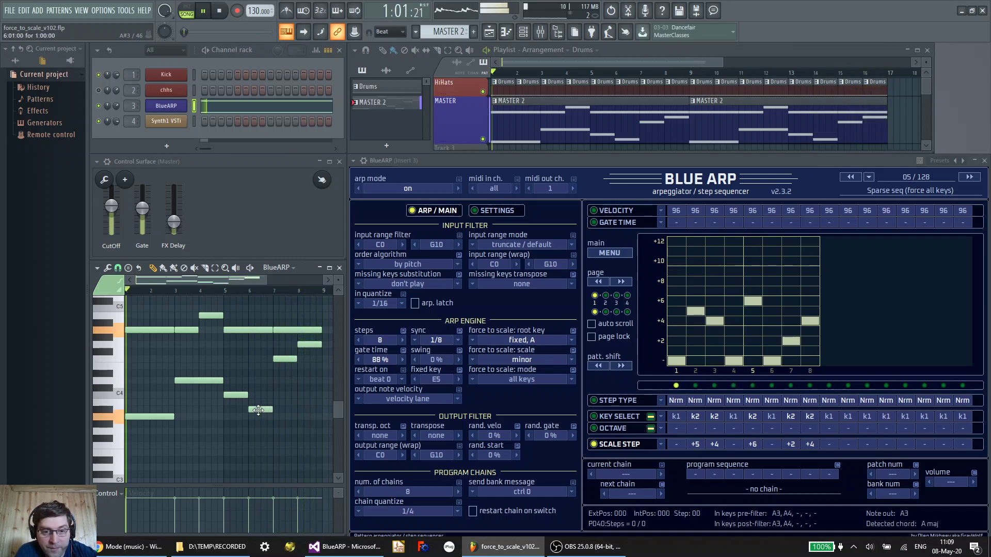
drag(309, 344, 309, 338)
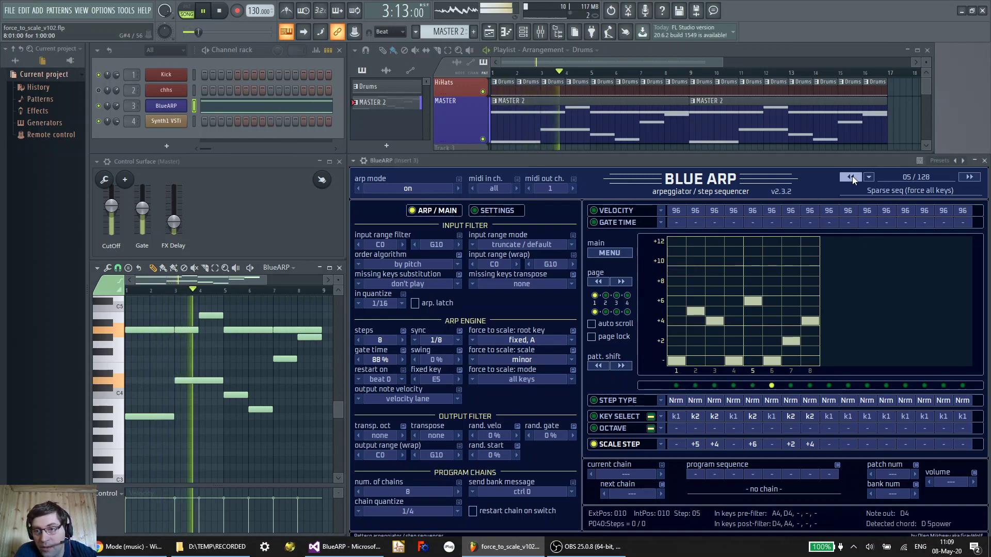
Return to 06/128 Sparse seq (force semi tr.) and stop playback at the song start.
click(853, 175)
click(969, 176)
click(969, 177)
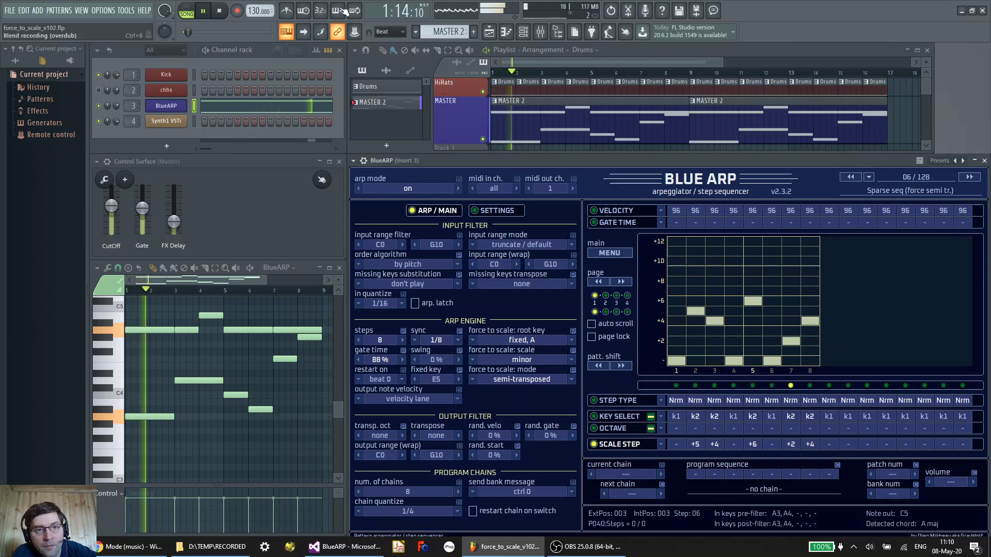
click(221, 11)
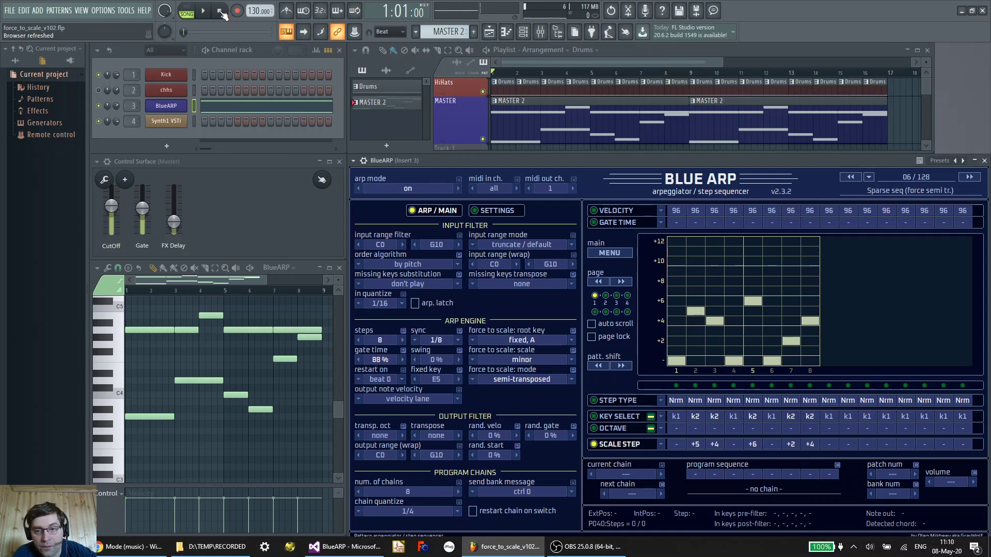